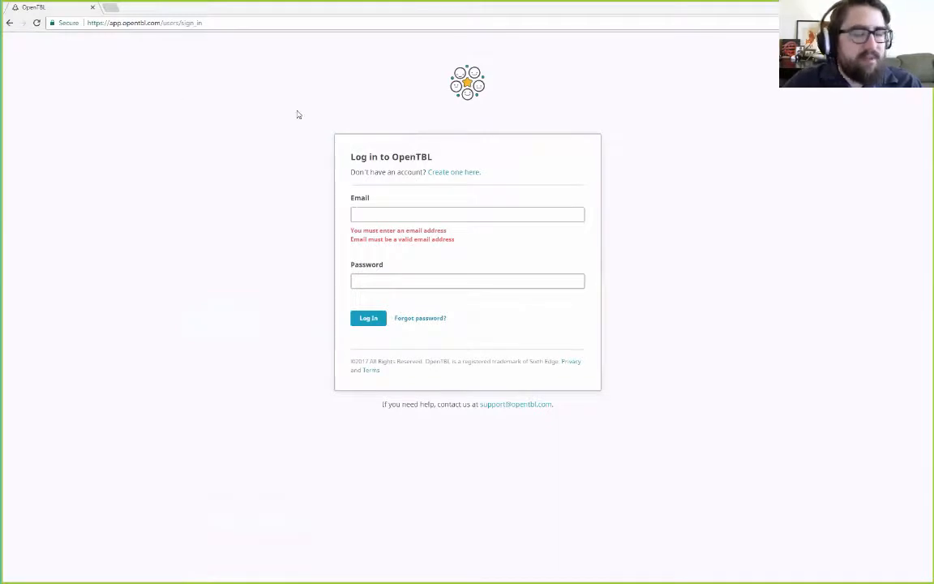
# Step: Fill in the account e-mail and password, and log in to OpenTBL
pyautogui.click(406, 214)
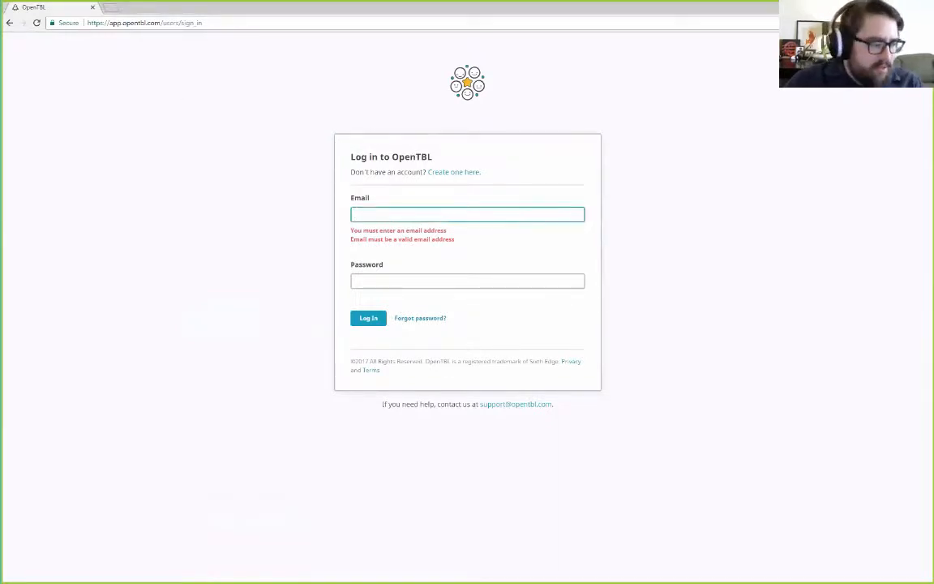
pyautogui.click(463, 215)
pyautogui.click(395, 229)
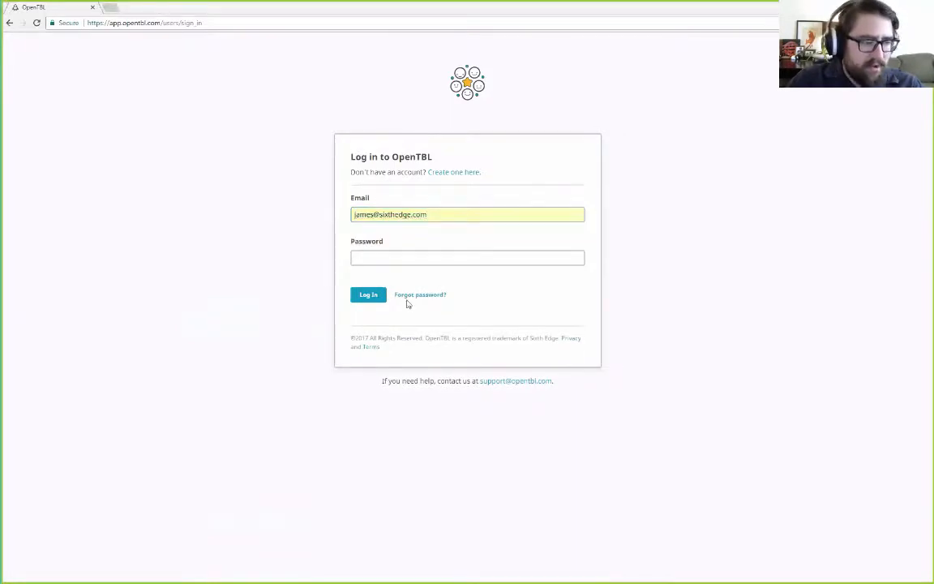
pyautogui.click(458, 260)
pyautogui.hotkey('ctrl', 'v')
pyautogui.click(368, 294)
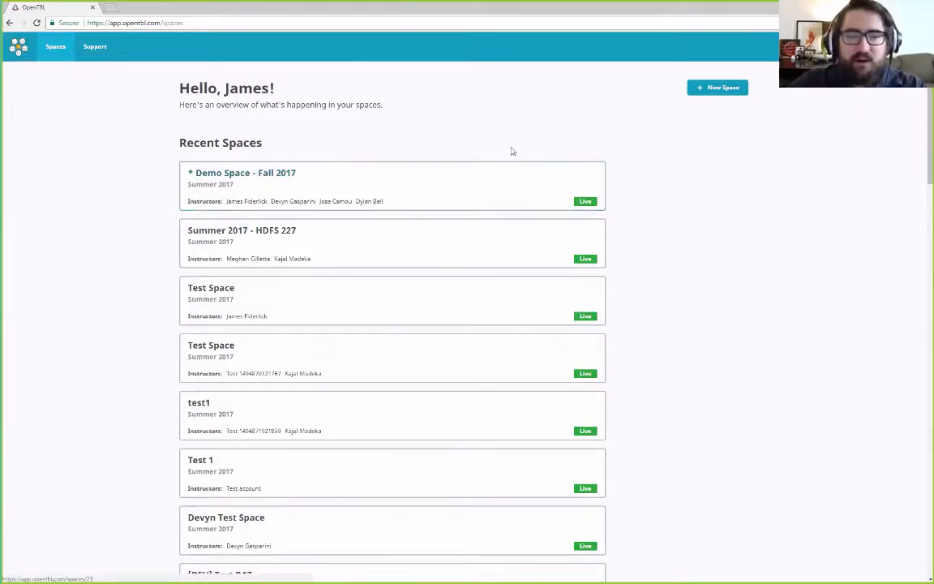
# Step: Open the "* Demo Space - Fall 2017" space and look through its recent and draft exercises
pyautogui.click(306, 187)
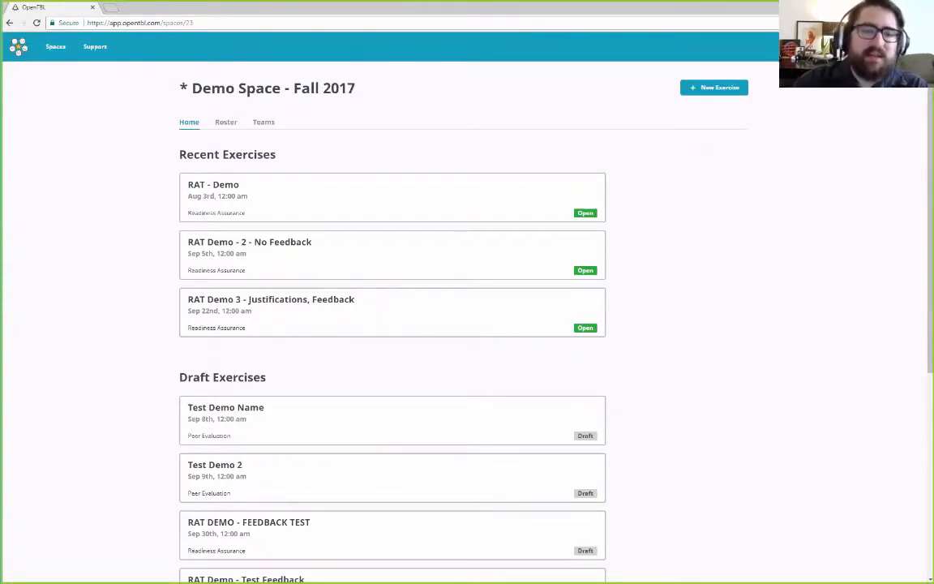
pyautogui.scroll(-1, 567, 203)
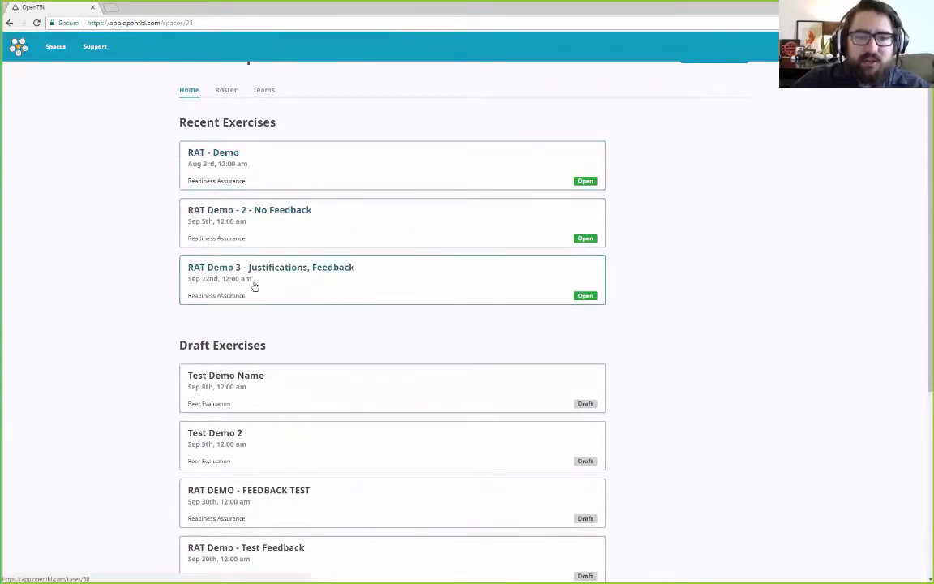
pyautogui.scroll(-1, 205, 324)
pyautogui.scroll(-6, 244, 284)
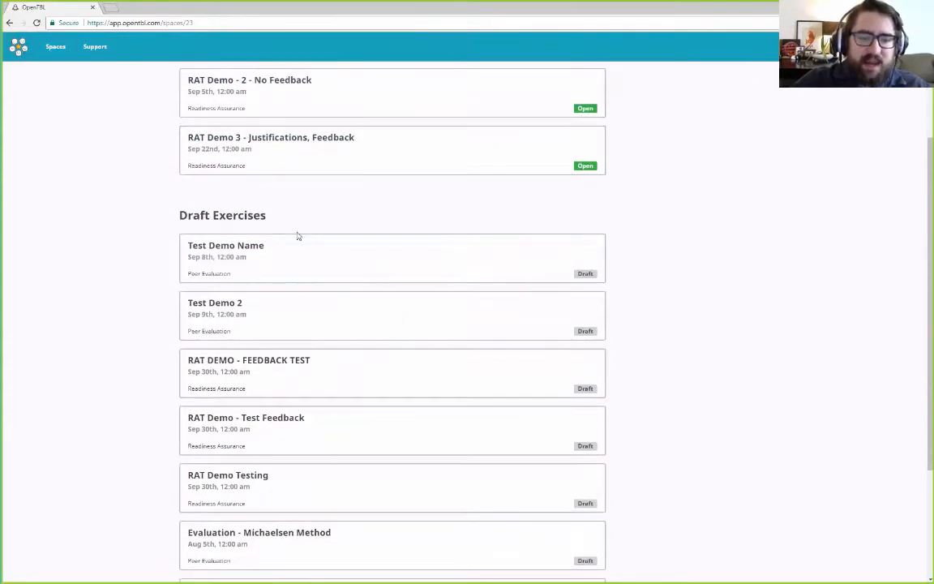
pyautogui.scroll(1, 280, 389)
pyautogui.scroll(8, 308, 438)
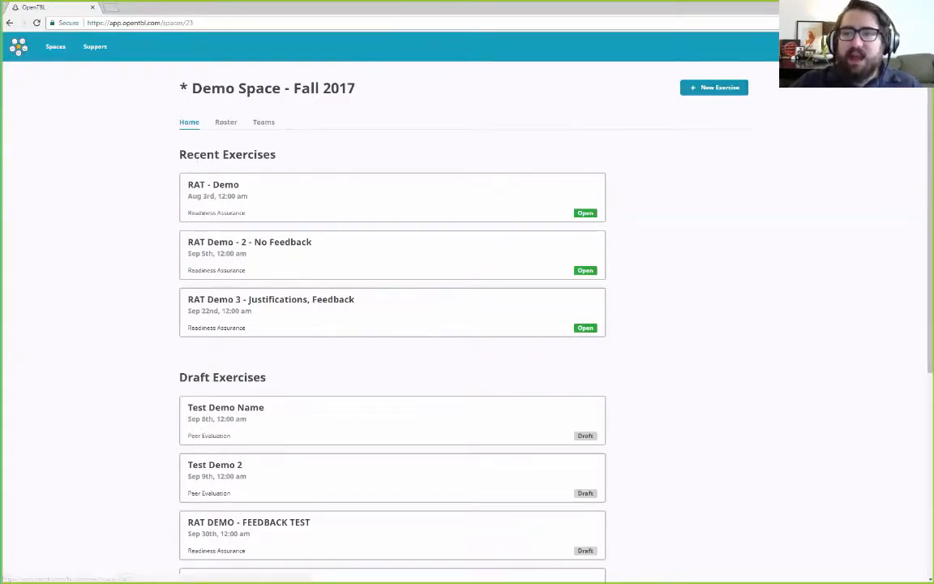
# Step: Create a new Readiness Assurance exercise in this space and name it "1 Test Demo RAT"
pyautogui.click(714, 87)
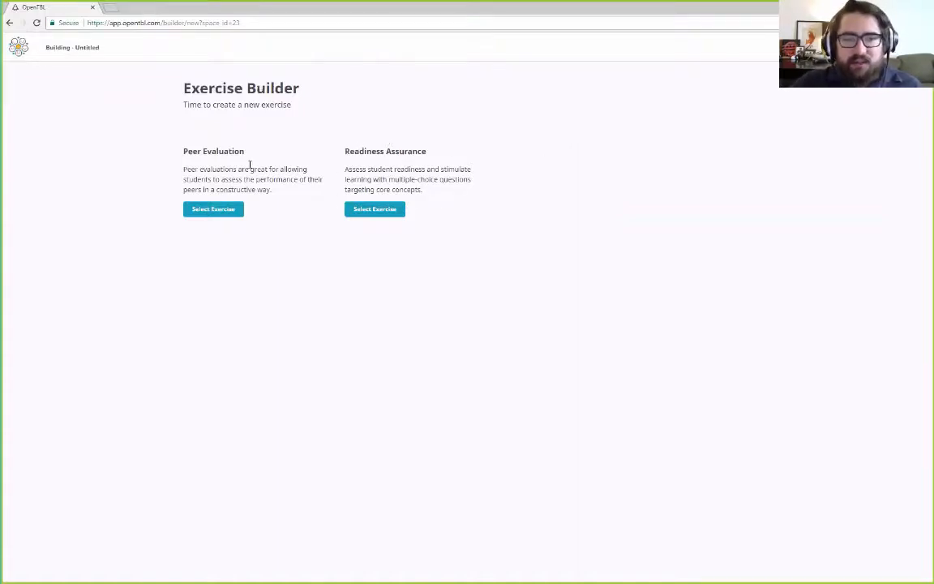
pyautogui.click(388, 215)
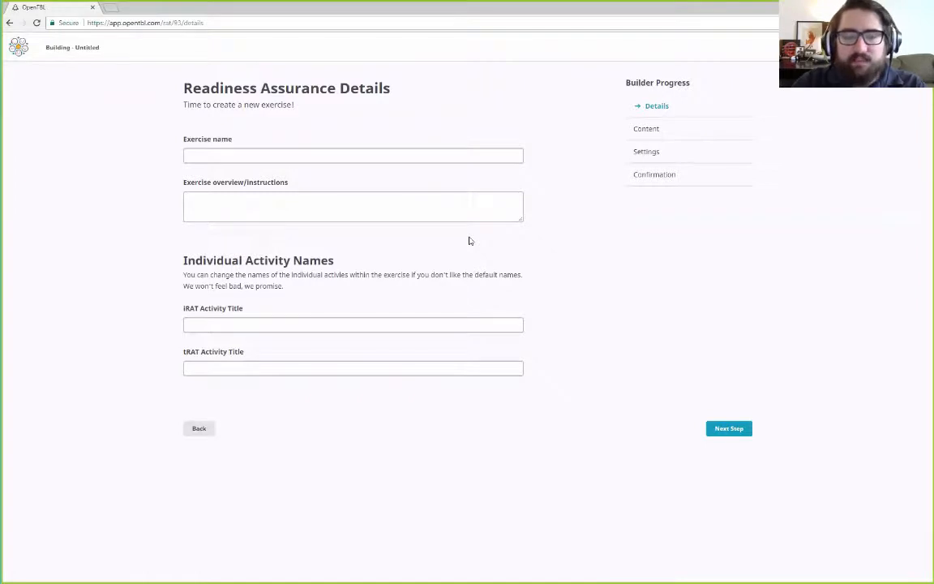
pyautogui.click(295, 155)
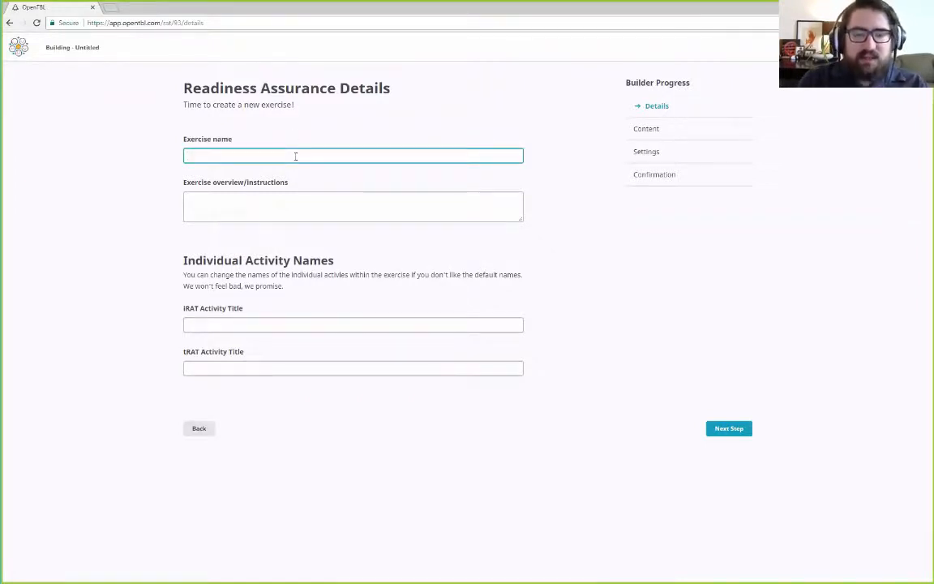
pyautogui.write('1')
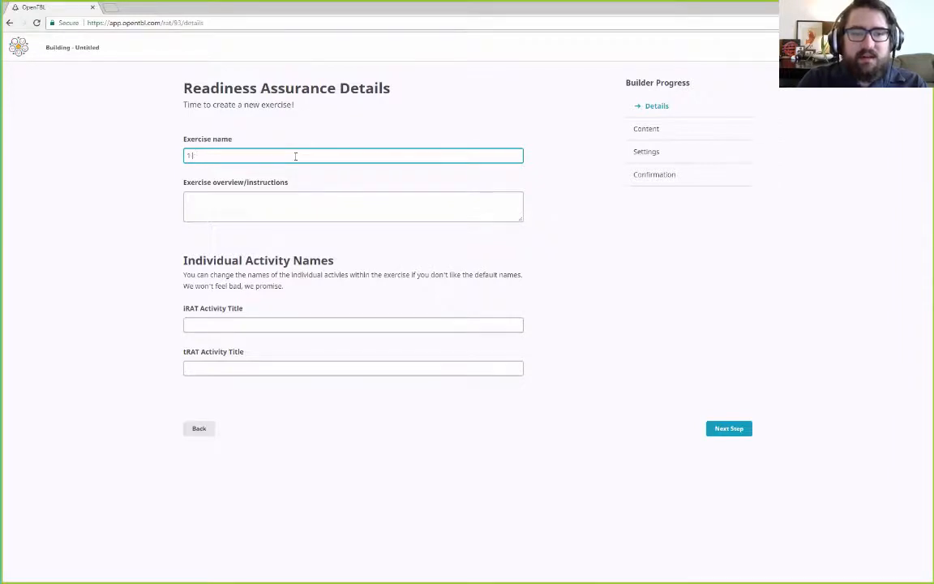
pyautogui.write(' Test Demo RAT')
pyautogui.press('Tab')
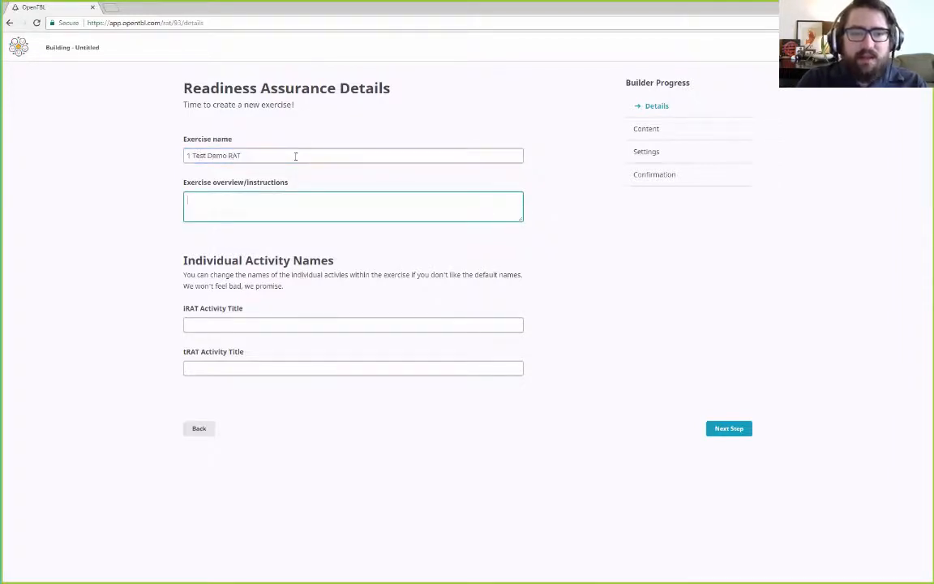
# Step: Enter "Instructions here for the students." as the exercise overview/instructions
pyautogui.write('Instructions here for')
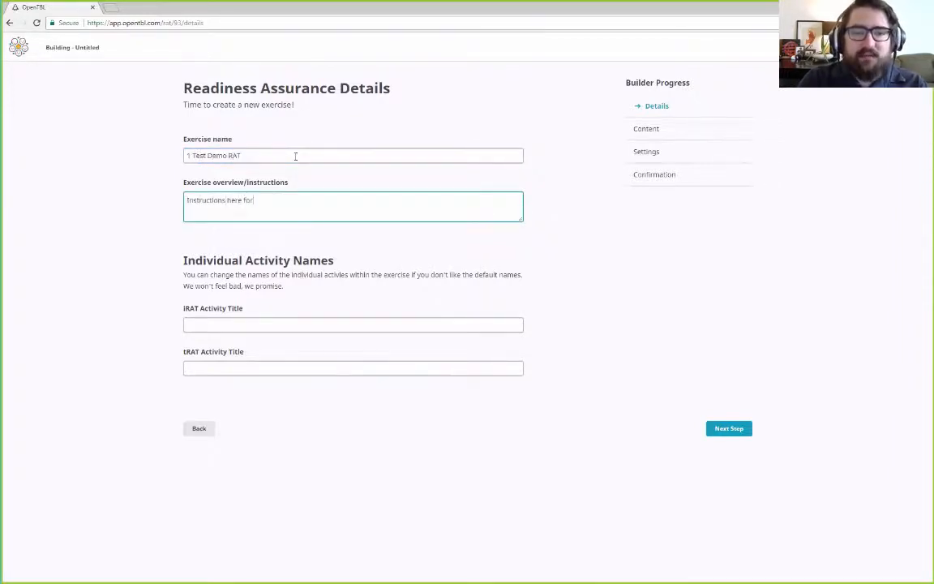
pyautogui.write(' the students')
pyautogui.press('BackSpace')
pyautogui.press('BackSpace')
pyautogui.press('BackSpace')
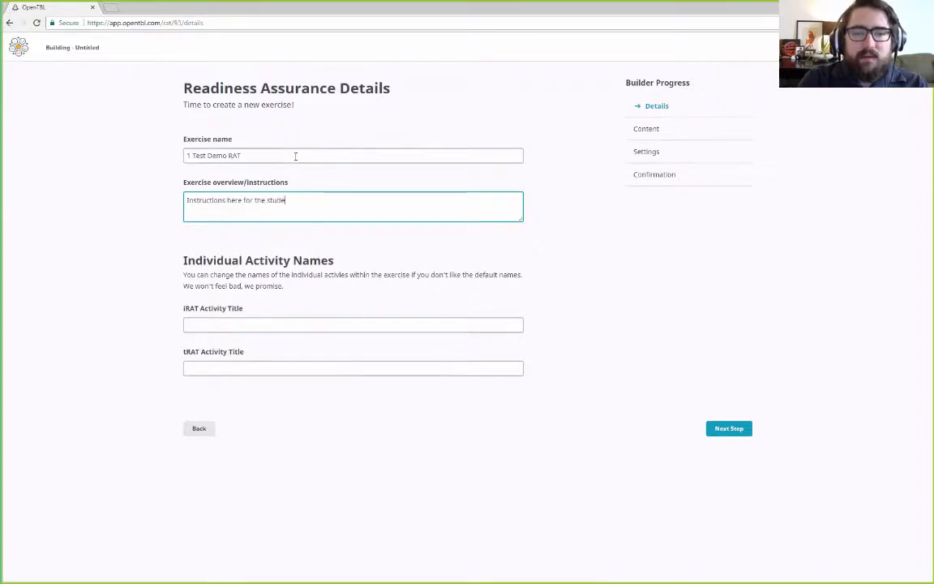
pyautogui.write('nts.')
pyautogui.press('Tab')
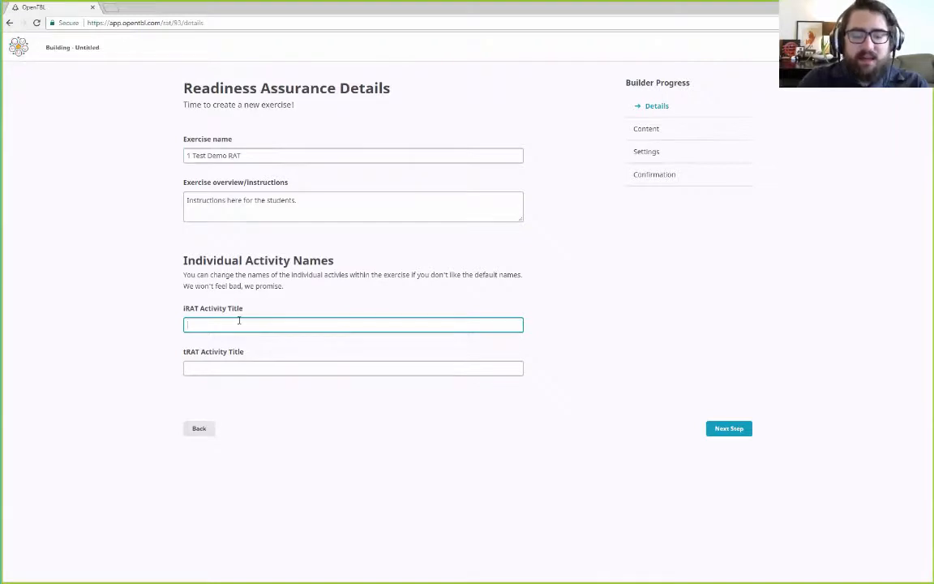
# Step: Title the individual activity "iRAT Title" and the team activity "tRAT Title", and continue to the test content
pyautogui.write('iRAT 1')
pyautogui.write('i')
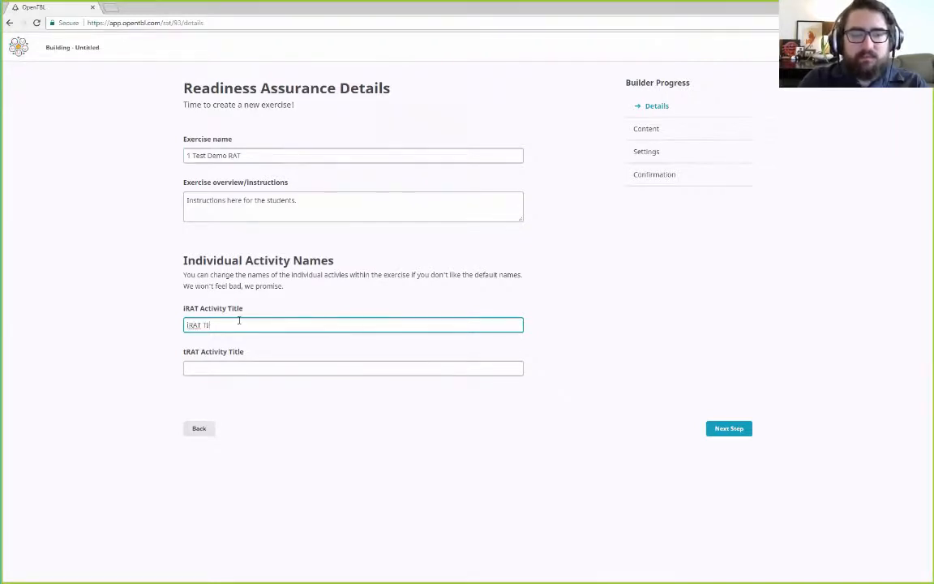
pyautogui.write('tle')
pyautogui.press('Tab')
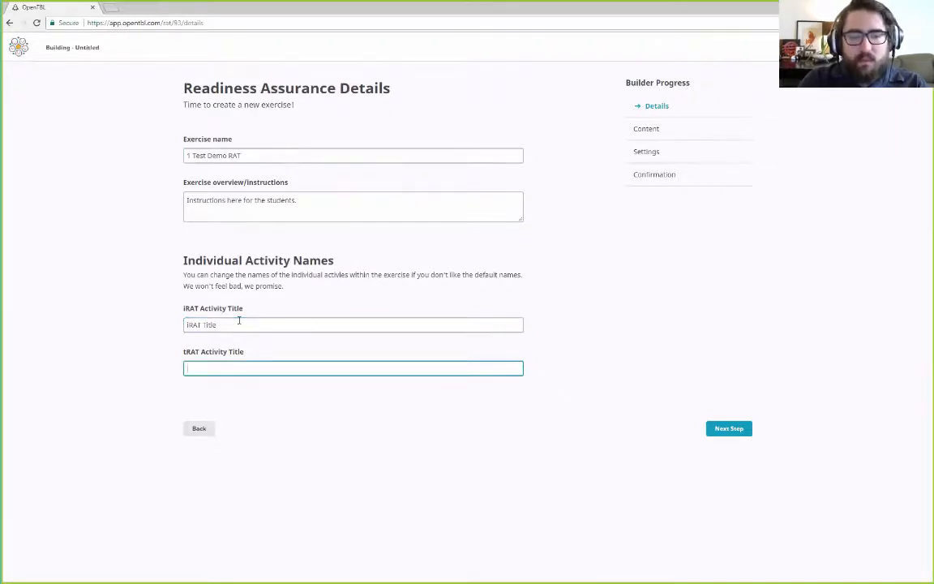
pyautogui.write('tRAT Title')
pyautogui.click(605, 313)
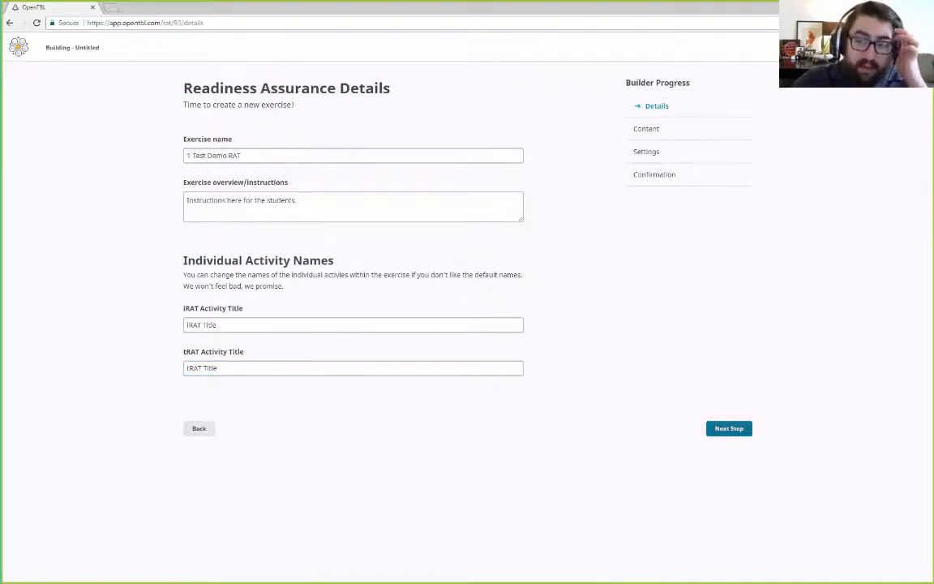
pyautogui.click(729, 428)
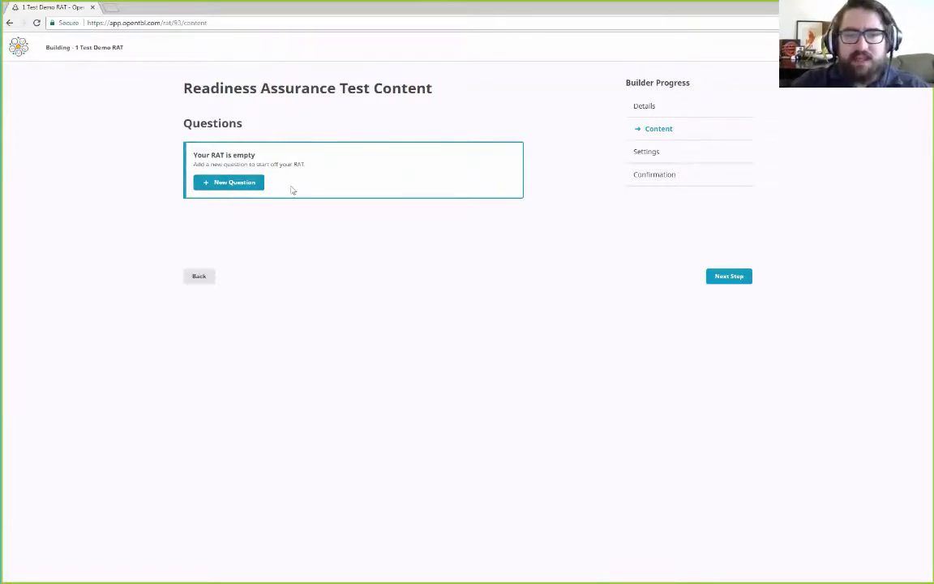
# Step: Add a first question labelled "RAT Question here." and set Choice 1 as its correct answer
pyautogui.click(242, 185)
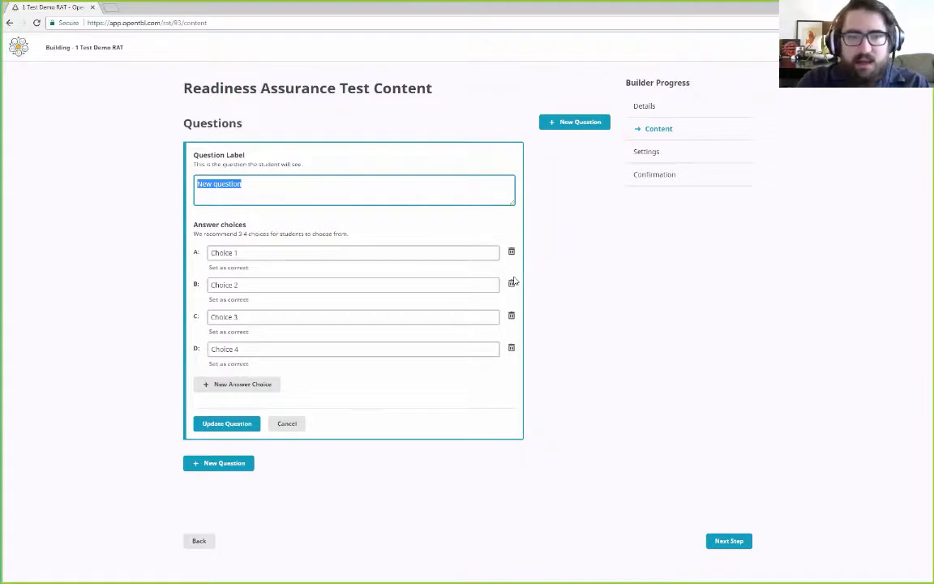
pyautogui.write('RAT Question here.')
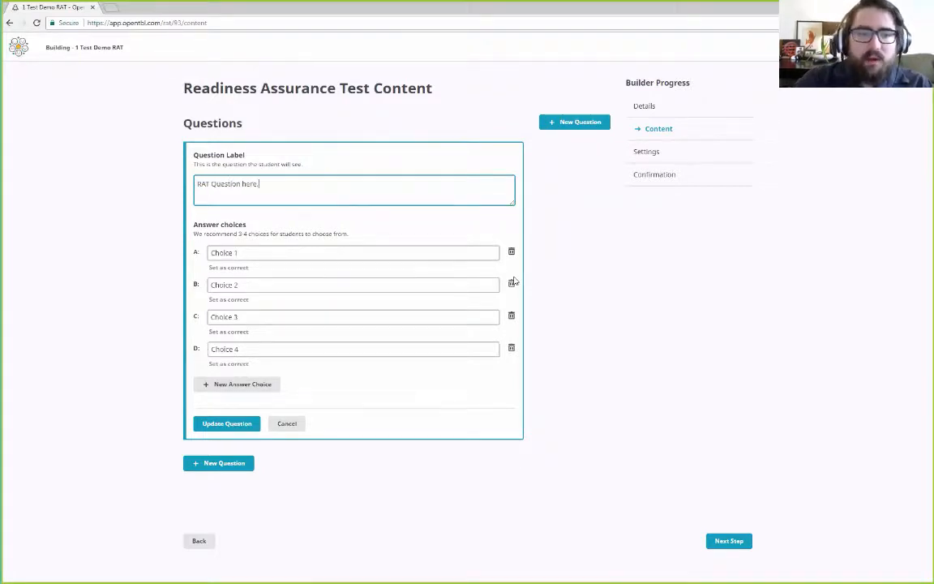
pyautogui.click(244, 269)
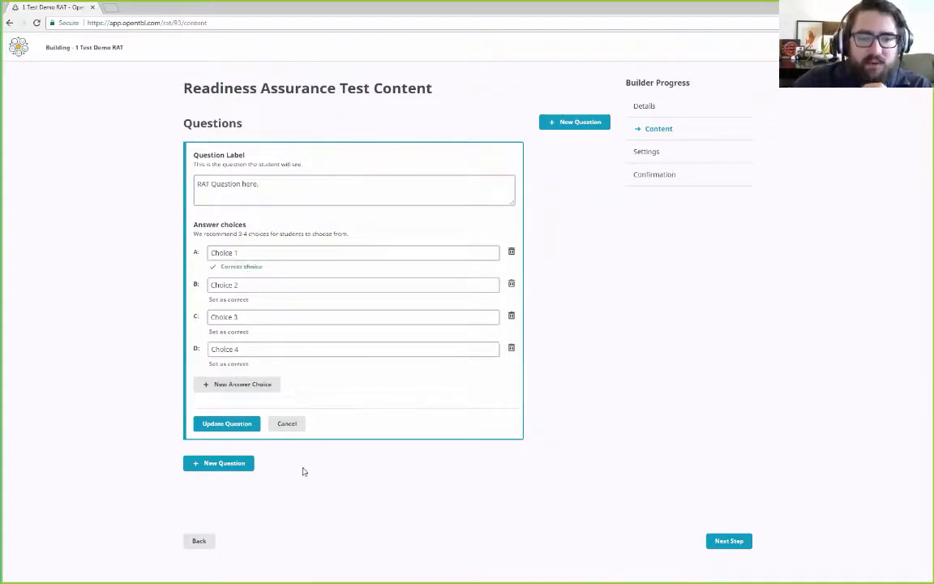
pyautogui.click(252, 381)
pyautogui.click(251, 415)
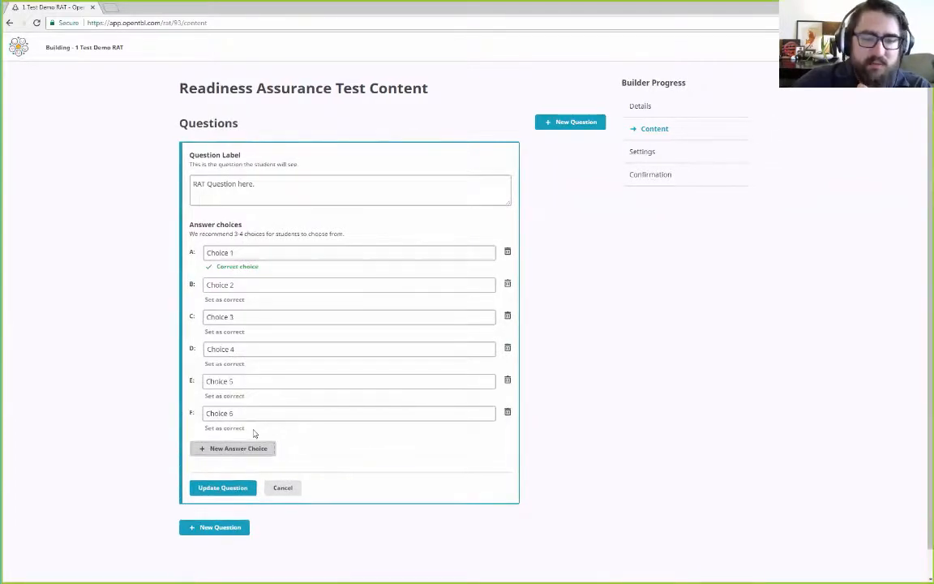
pyautogui.click(506, 413)
pyautogui.click(507, 381)
# Step: Delete Choice 4 and Choice 3 from the first question and save the question
pyautogui.click(509, 348)
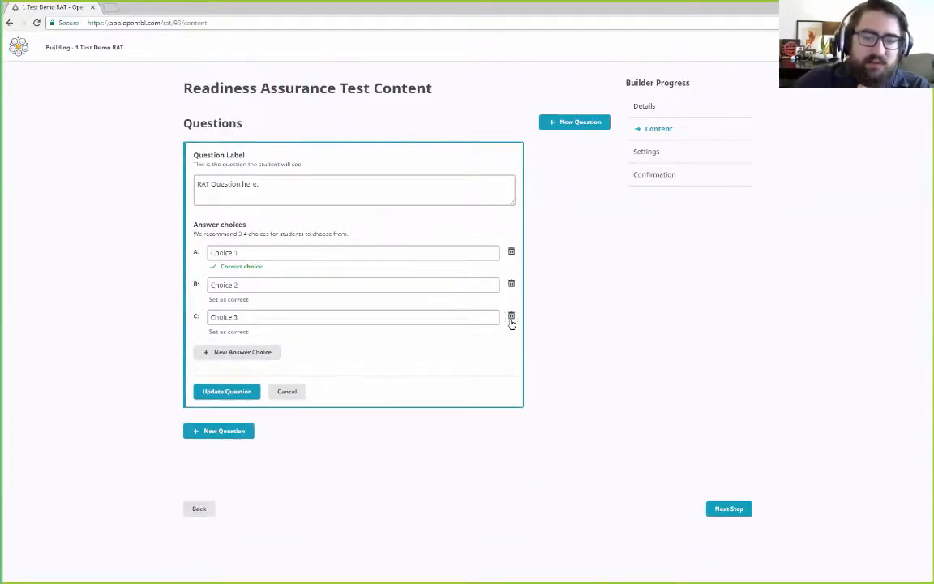
pyautogui.click(510, 316)
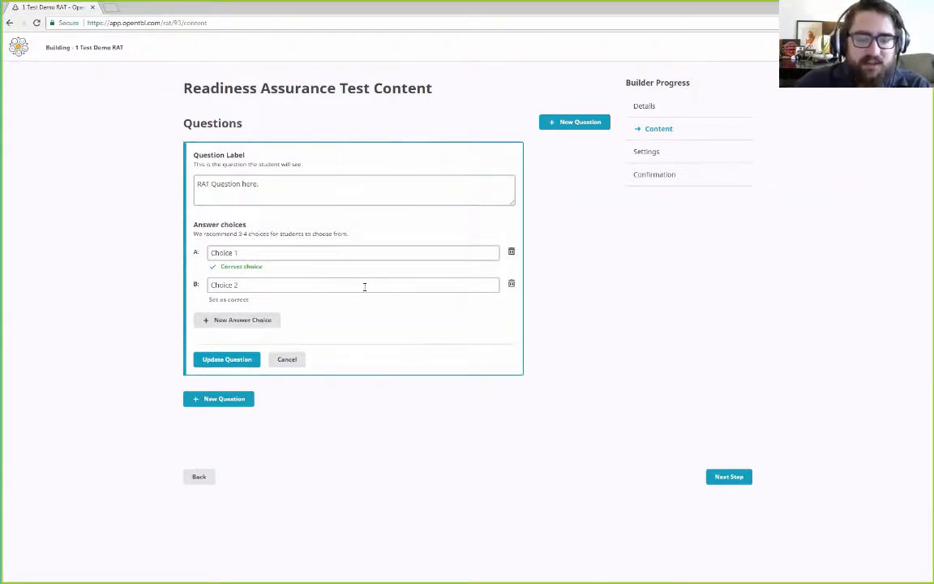
pyautogui.click(229, 358)
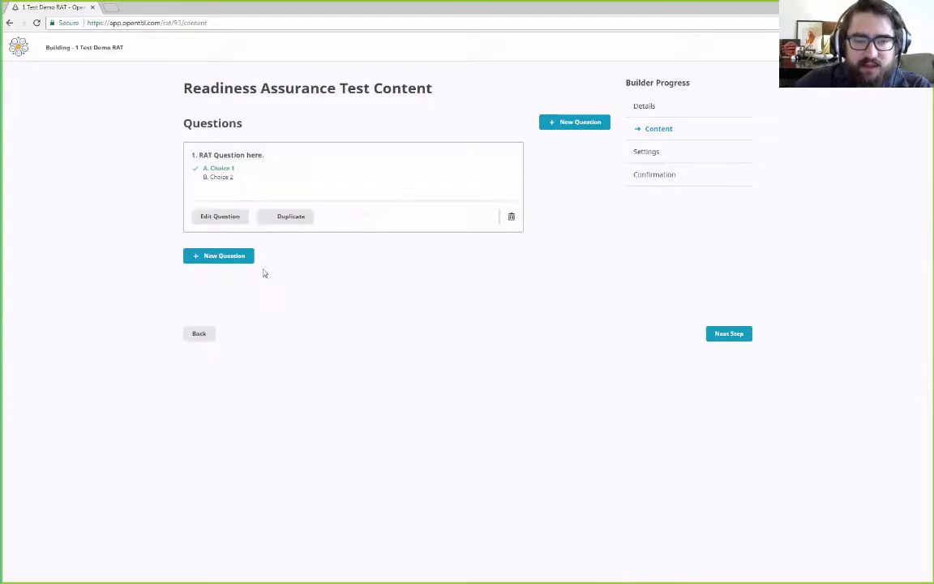
# Step: Add a second question labelled "RAT Question here2." with Choice 2 as the correct answer, and save it
pyautogui.click(233, 258)
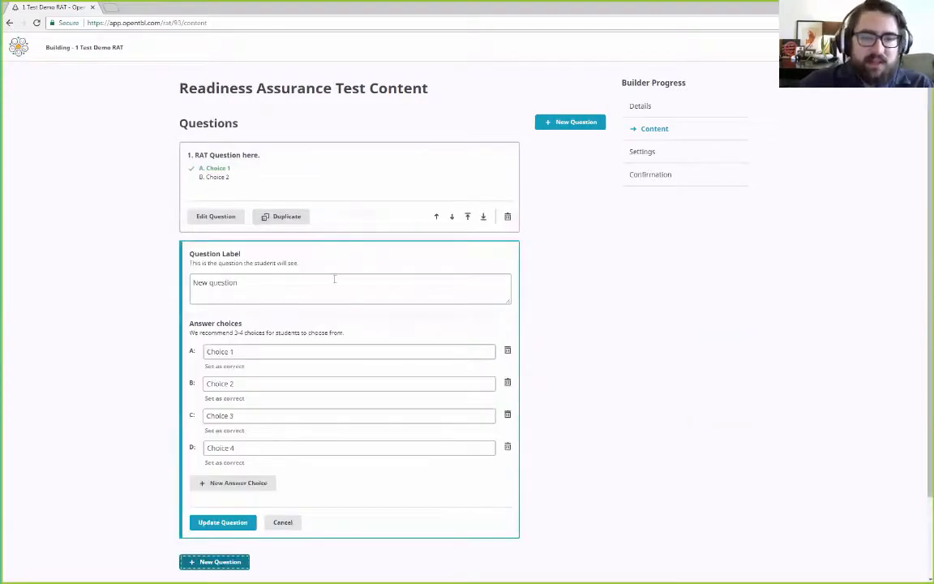
pyautogui.click(334, 279)
pyautogui.write('RAT')
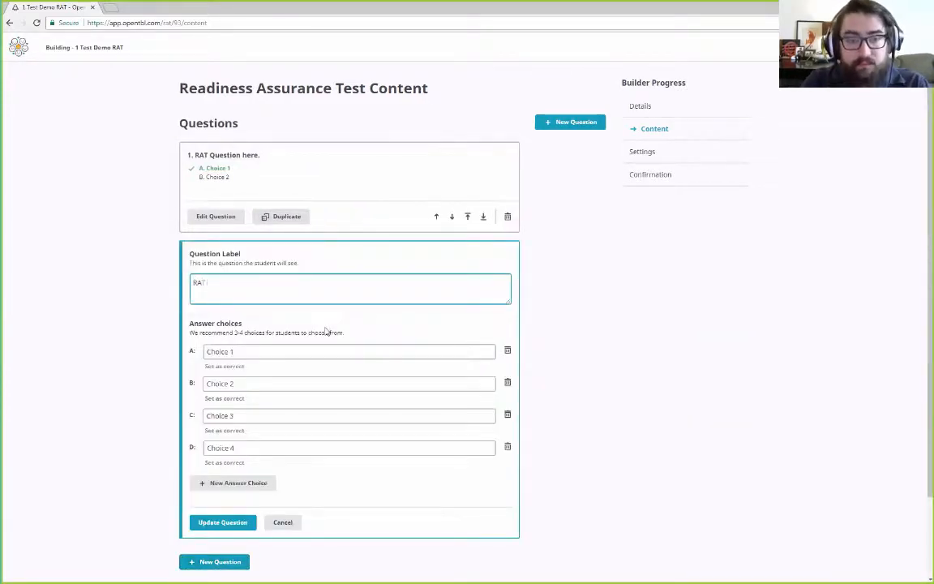
pyautogui.write(' Questition here2.')
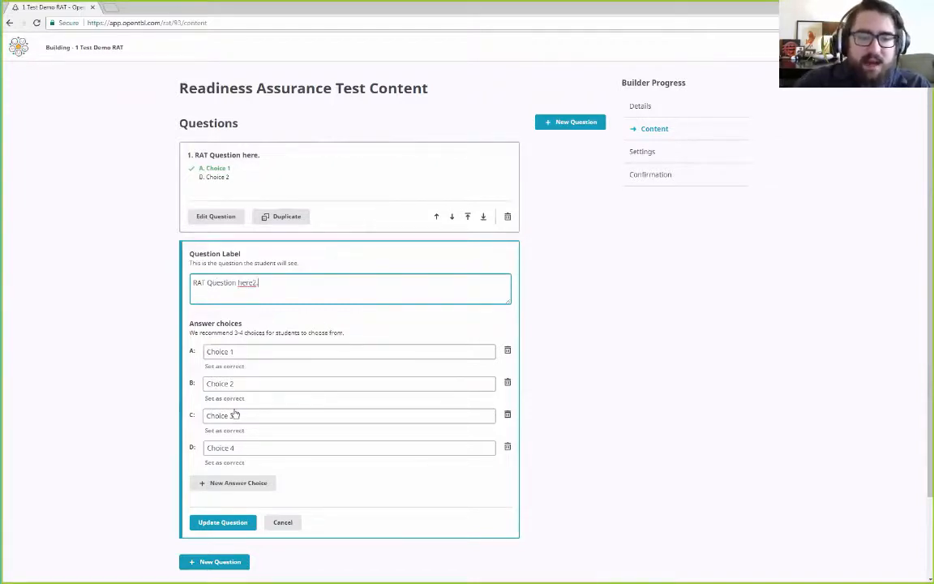
pyautogui.click(227, 398)
pyautogui.click(222, 522)
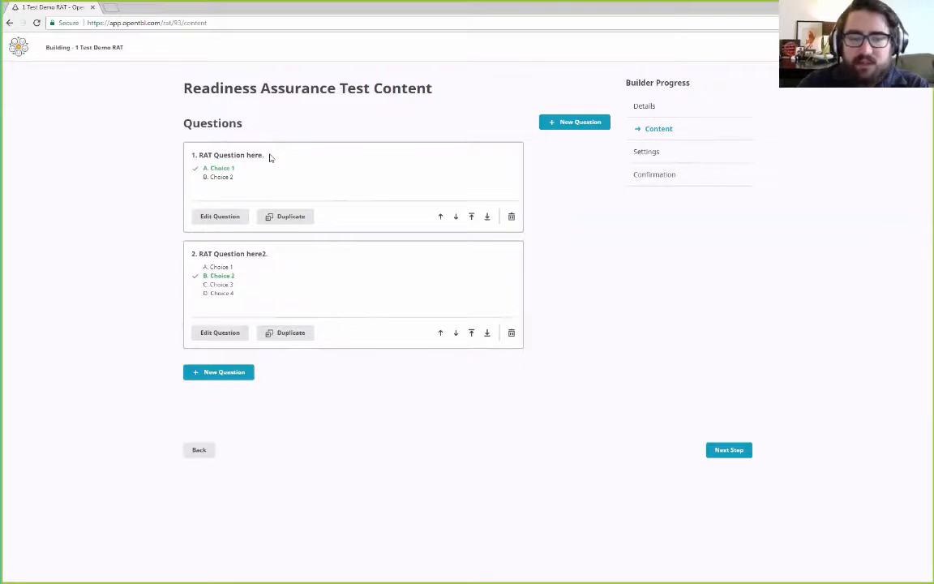
# Step: Continue to the exercise settings and review the scoring options and the iRAT and tRAT release and due date fields
pyautogui.click(728, 449)
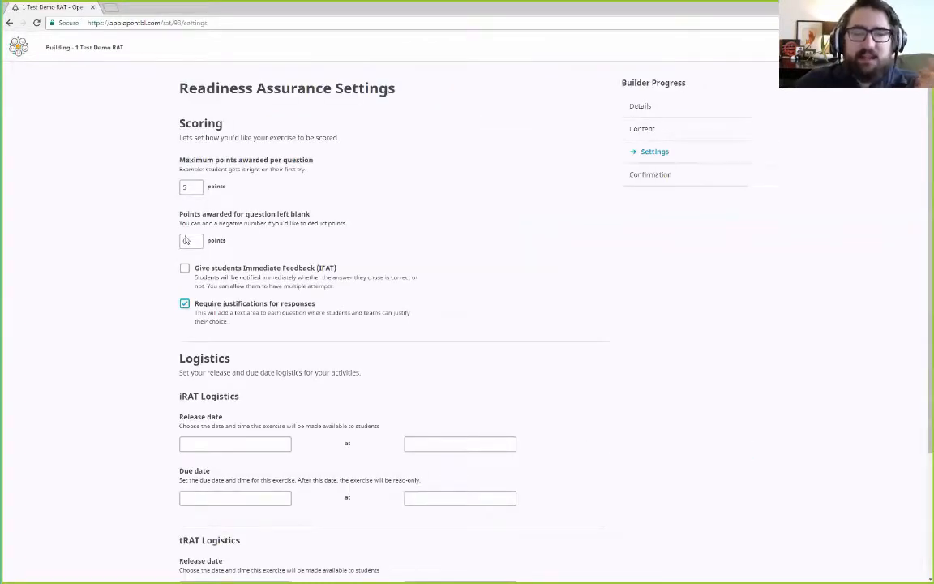
pyautogui.scroll(-2, 348, 198)
pyautogui.scroll(1, 348, 201)
pyautogui.scroll(1, 272, 174)
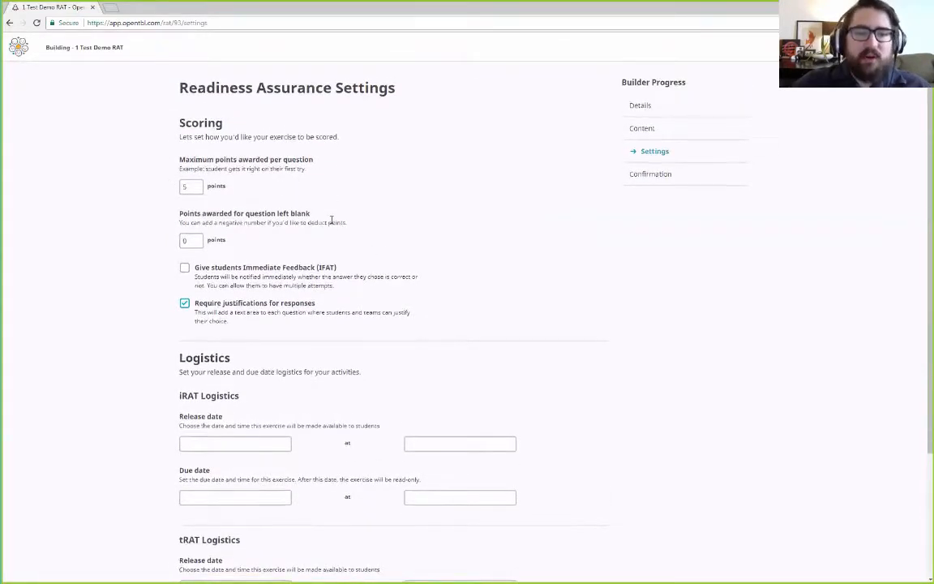
pyautogui.scroll(-2, 331, 220)
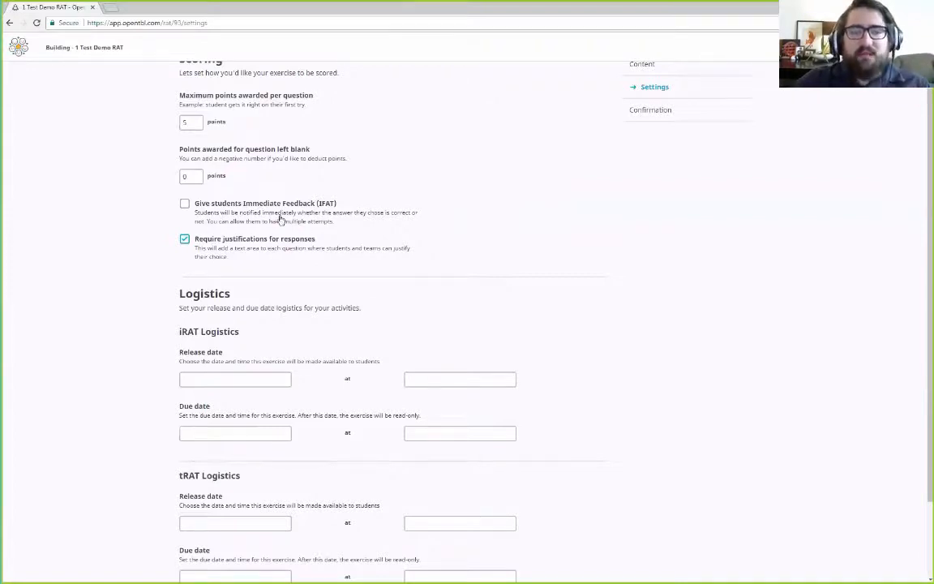
pyautogui.scroll(-1, 203, 231)
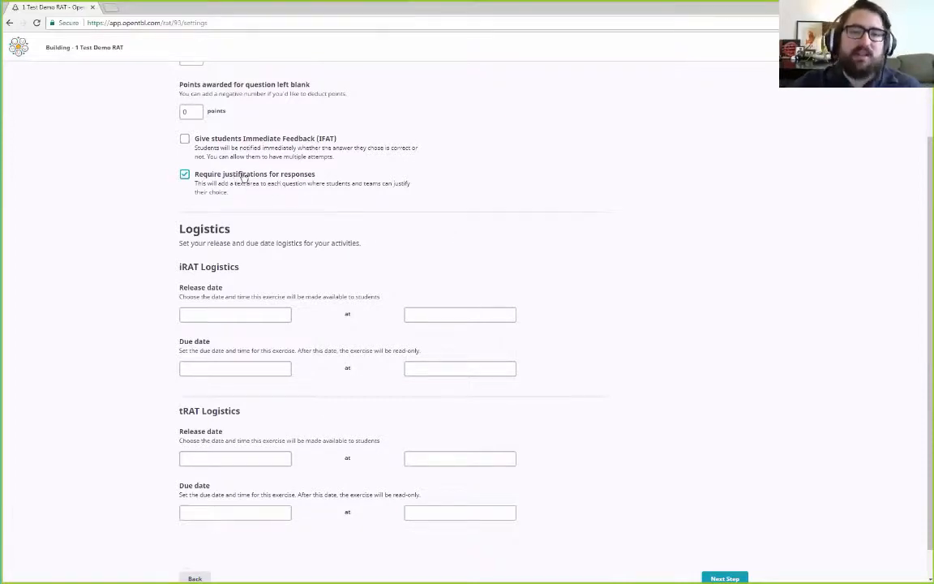
pyautogui.scroll(-1, 373, 207)
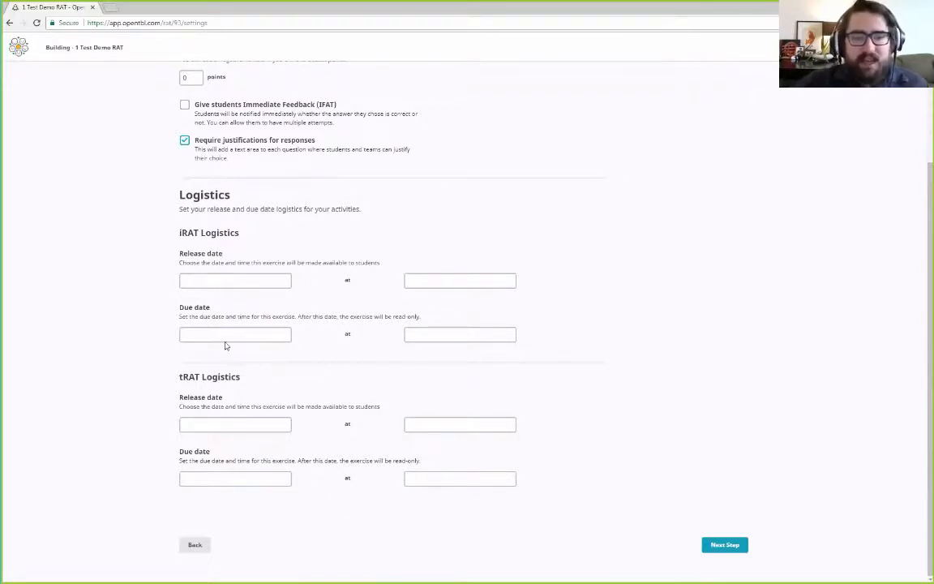
# Step: Set the iRAT release date to 6 September, 2017 and its due date to 7 October, 2017, both at 12:00 AM
pyautogui.click(234, 281)
pyautogui.click(292, 348)
pyautogui.click(233, 334)
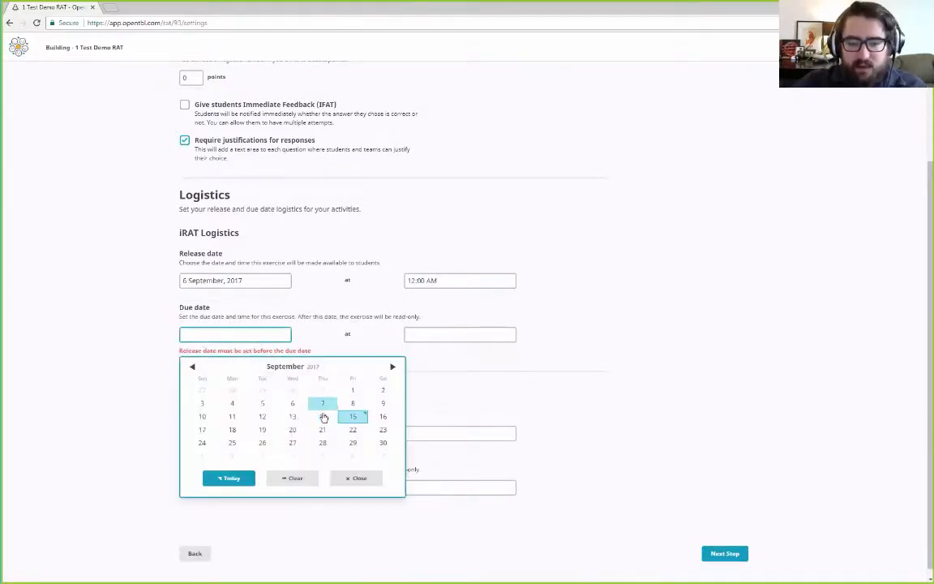
pyautogui.click(323, 416)
pyautogui.click(242, 334)
pyautogui.click(382, 454)
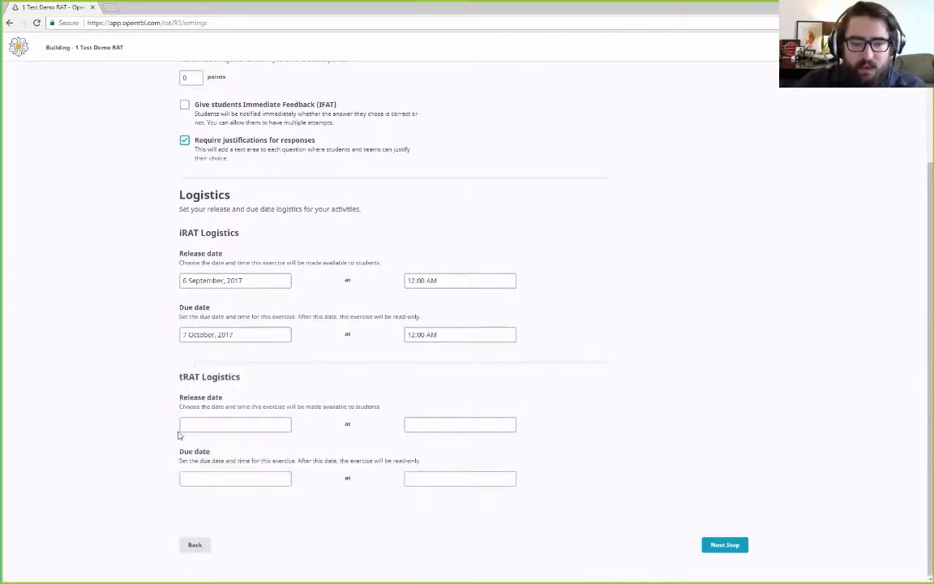
# Step: Set the tRAT release date to 5 September, 2017 and its due date to 7 October, 2017, both at 12:00 AM
pyautogui.click(231, 424)
pyautogui.click(262, 493)
pyautogui.click(234, 478)
pyautogui.scroll(-1, 386, 541)
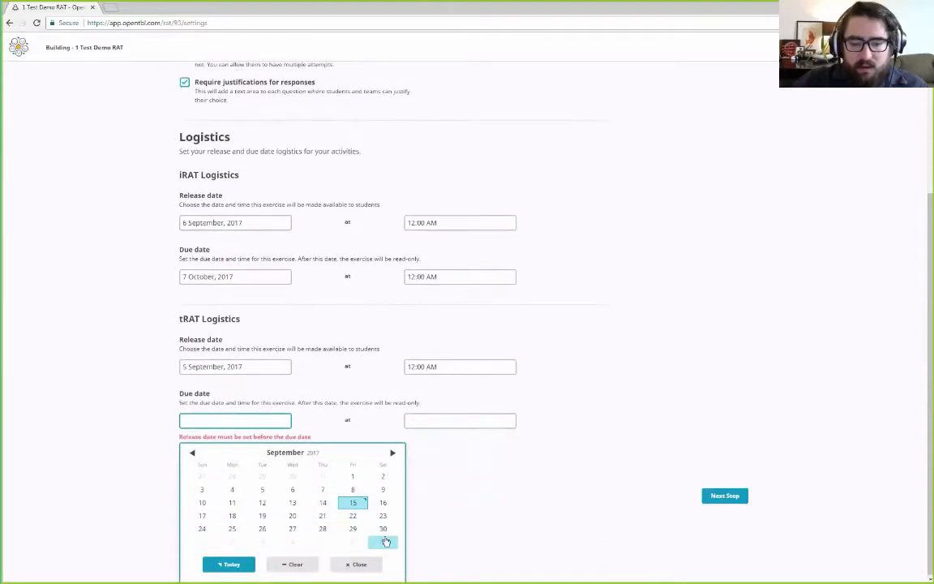
pyautogui.click(383, 540)
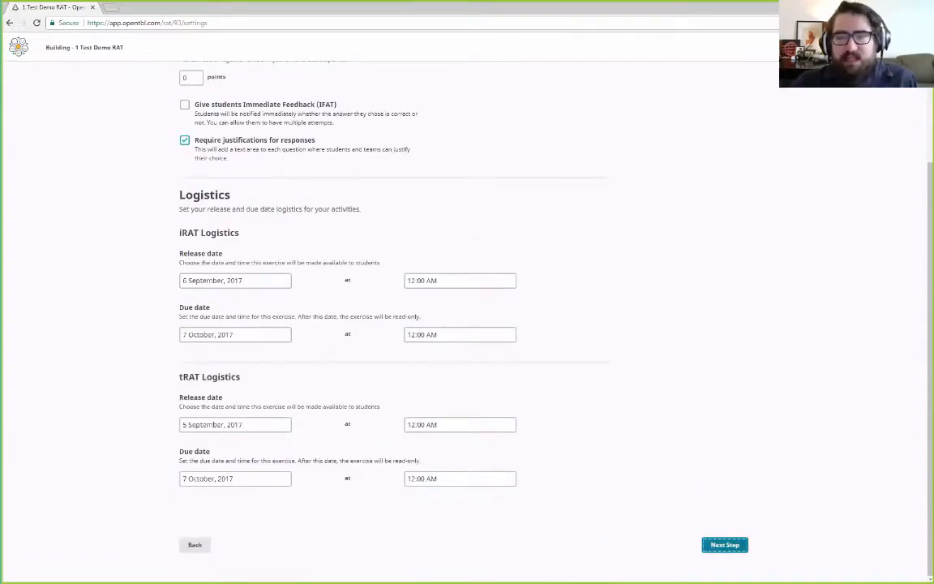
# Step: Proceed to the confirmation page, review the exercise summary and finish building the exercise
pyautogui.scroll(3, 467, 324)
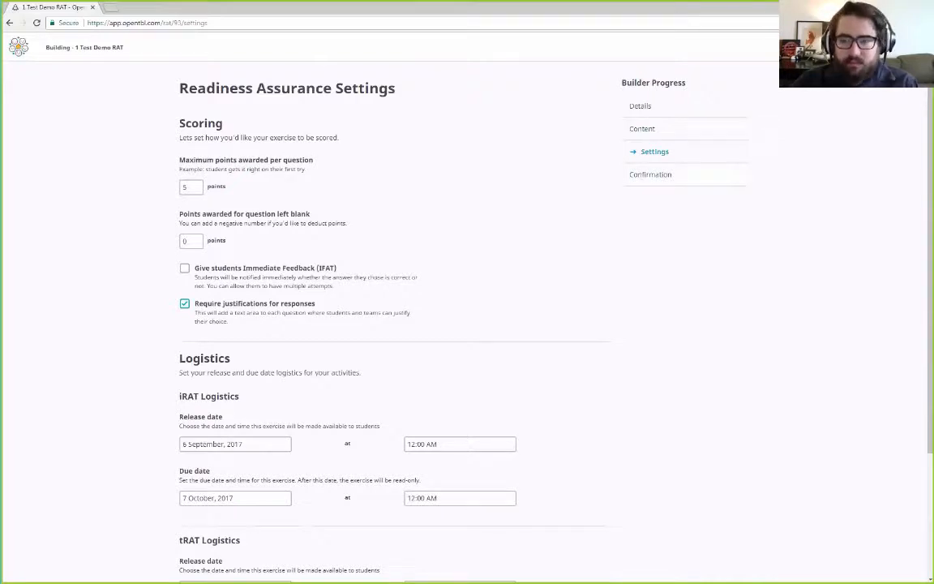
pyautogui.click(650, 174)
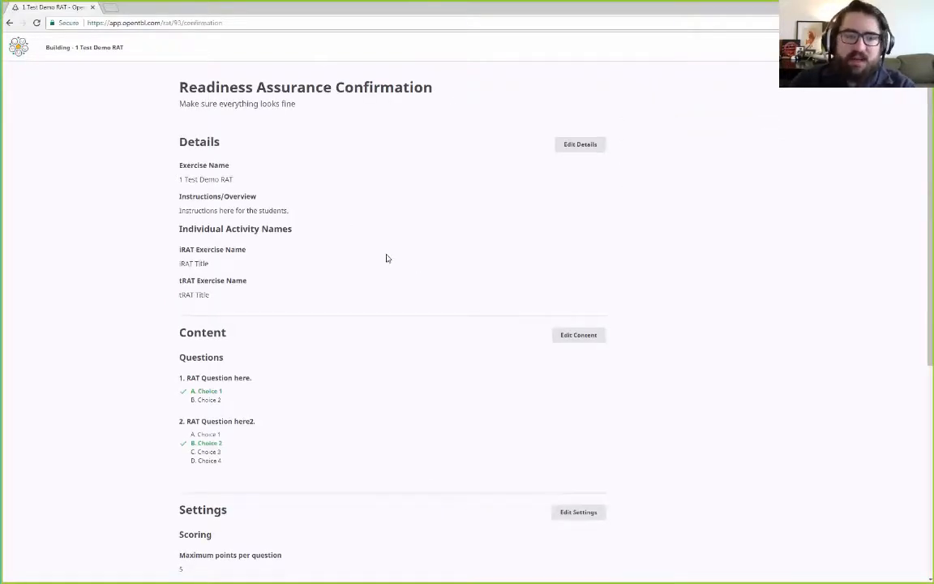
pyautogui.scroll(-5, 323, 150)
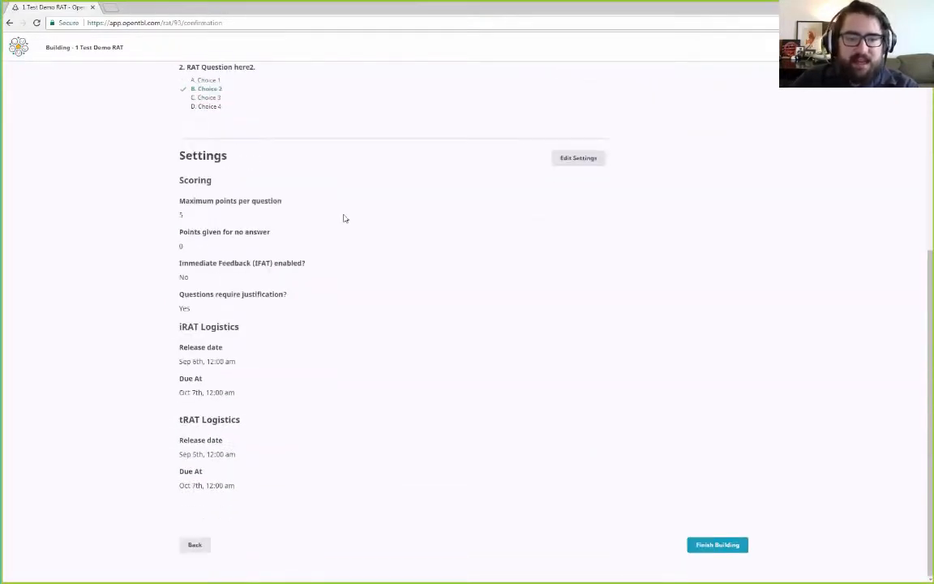
pyautogui.click(717, 544)
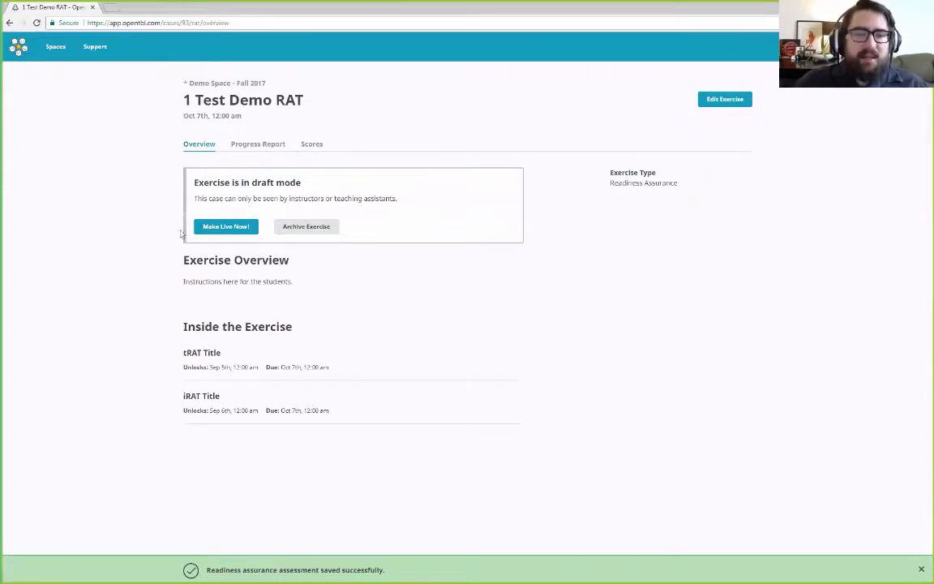
# Step: Make the exercise live and check the unlock and due dates of its tRAT and iRAT activities
pyautogui.click(226, 228)
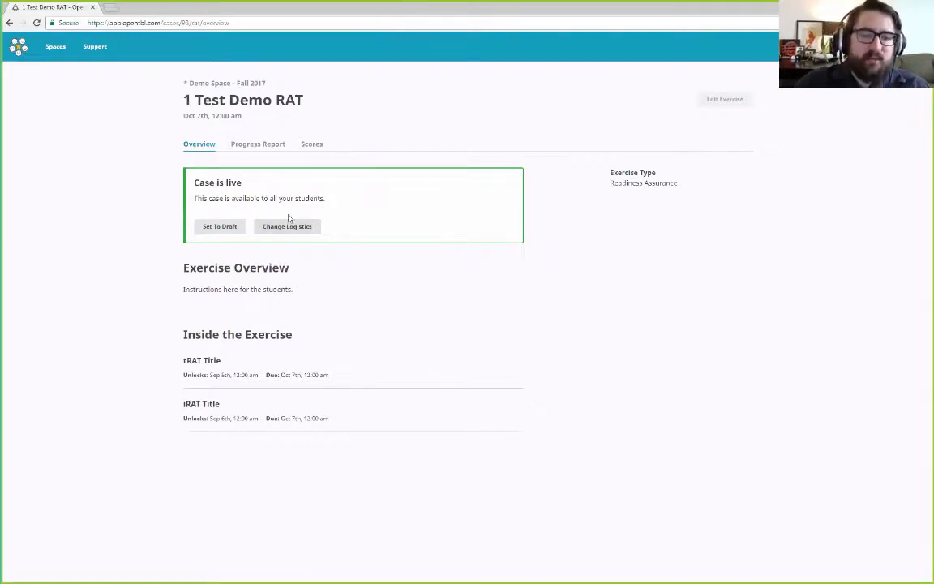
pyautogui.moveTo(254, 185); pyautogui.dragTo(194, 183)
pyautogui.click(277, 344)
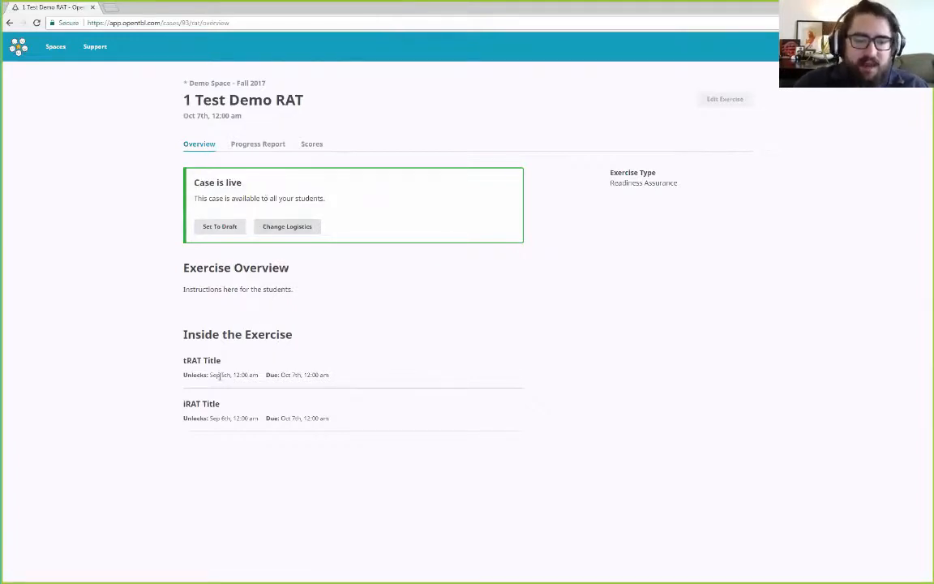
pyautogui.moveTo(209, 374); pyautogui.dragTo(314, 378)
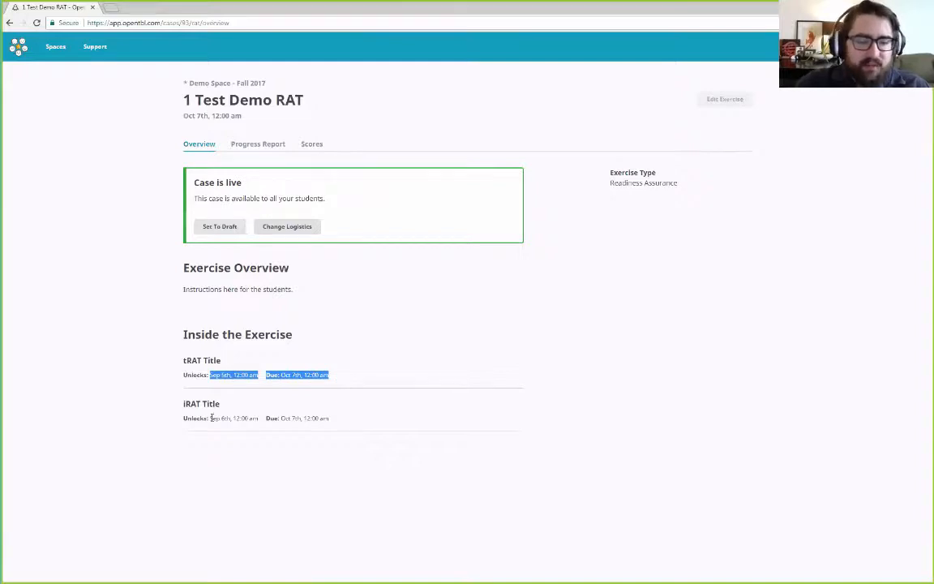
pyautogui.click(400, 384)
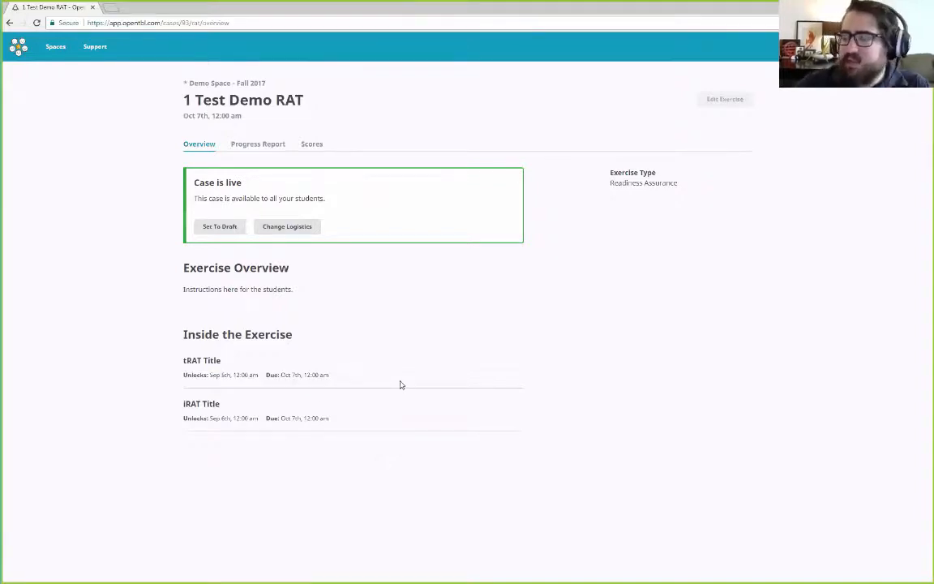
# Step: Set the exercise to draft to review its details and settings in the builder, and make it live again
pyautogui.click(219, 227)
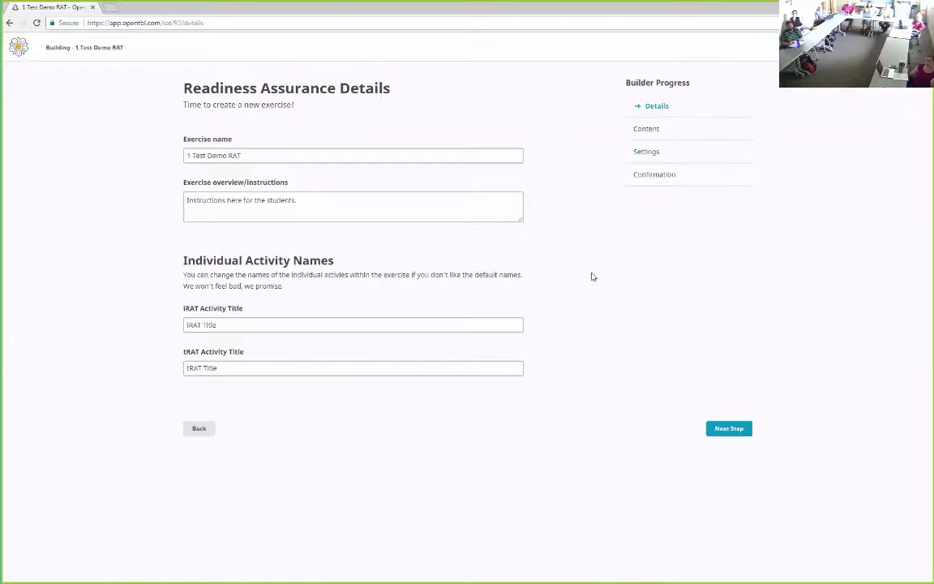
pyautogui.click(729, 428)
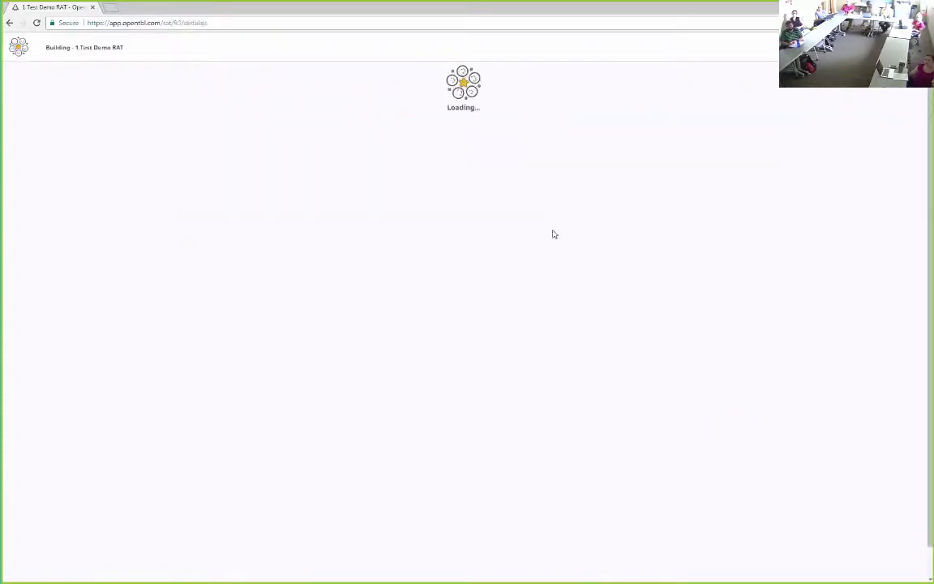
pyautogui.scroll(-3, 550, 235)
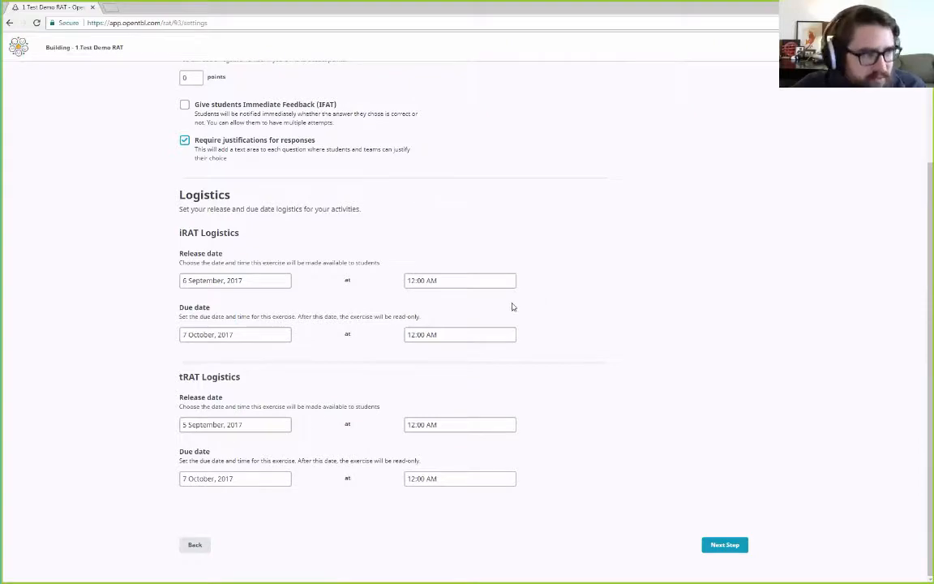
pyautogui.scroll(1, 539, 321)
pyautogui.scroll(2, 538, 320)
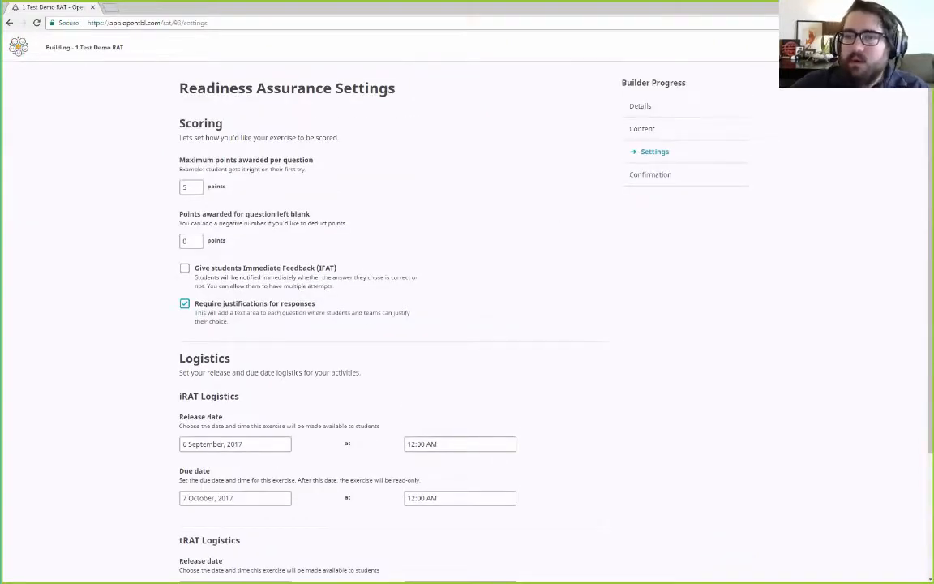
pyautogui.click(202, 230)
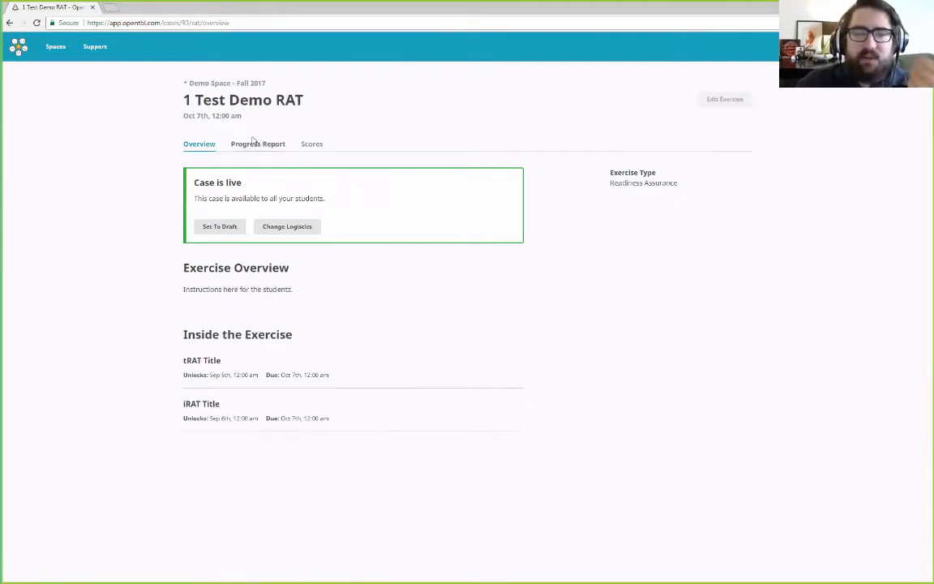
# Step: Reopen 1 Test Demo RAT from the demo space, take it out of the live exercises and return to the space
pyautogui.click(257, 84)
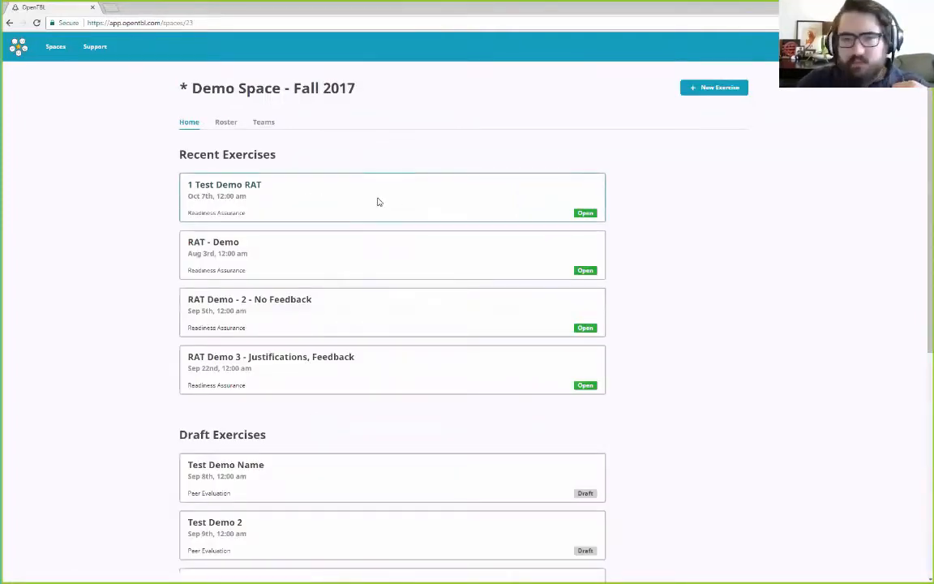
pyautogui.click(377, 201)
pyautogui.click(252, 85)
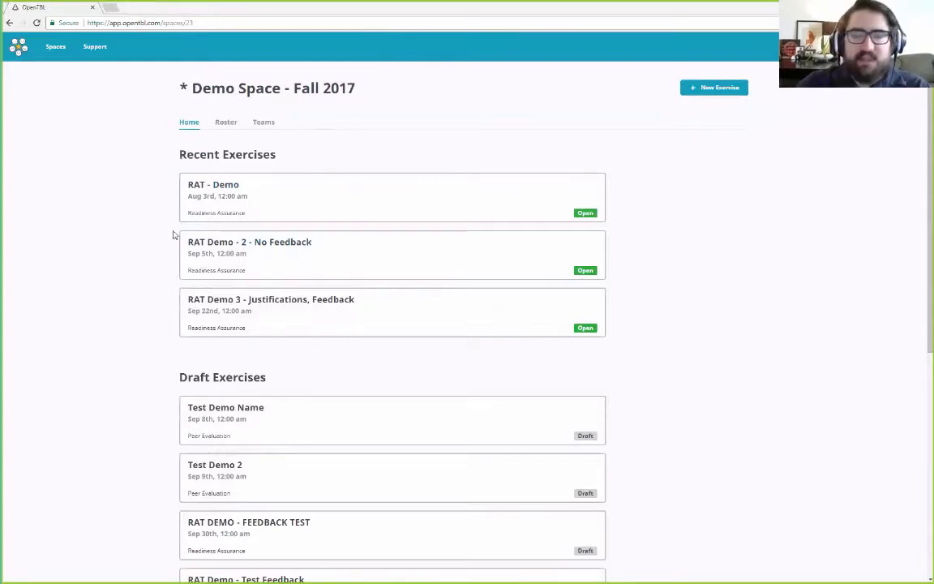
# Step: Open the progress report of the RAT - Demo exercise and view its Individual RAT results
pyautogui.click(225, 215)
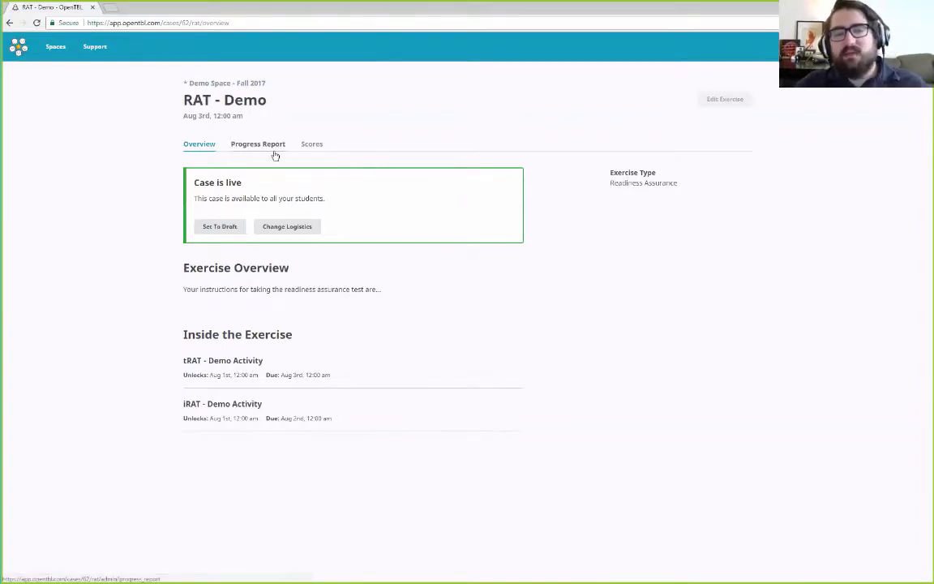
pyautogui.click(275, 154)
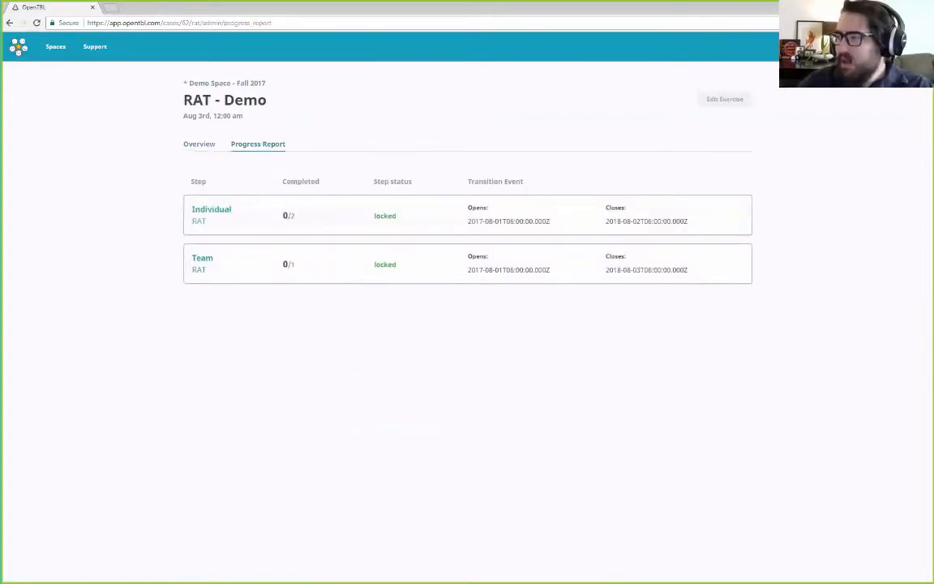
pyautogui.hotkey('alt', 'Tab')
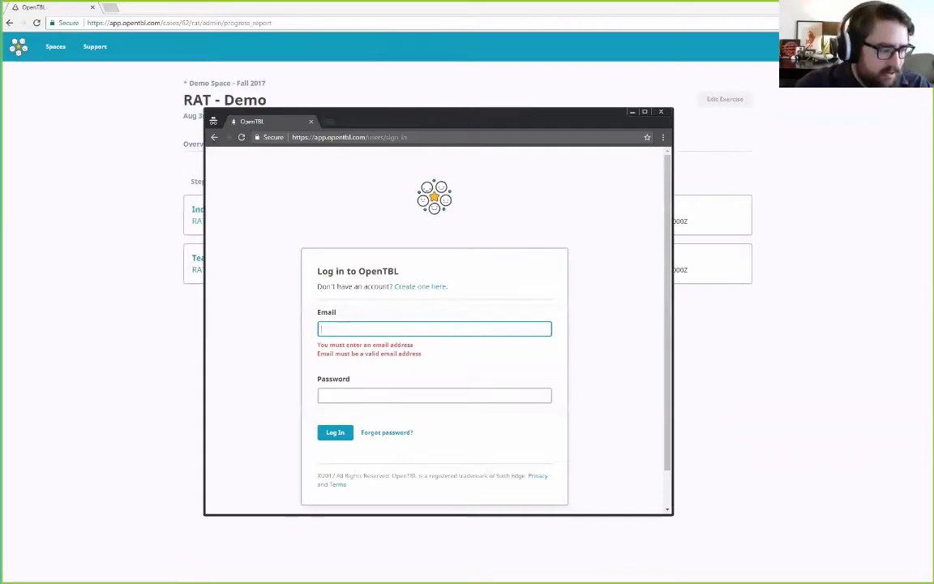
pyautogui.hotkey('alt', 'Tab')
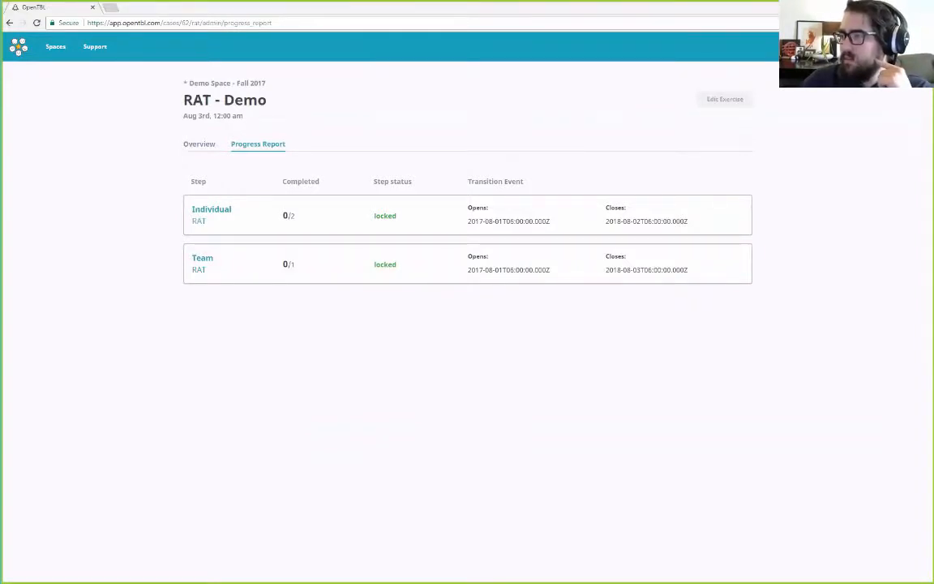
pyautogui.click(205, 214)
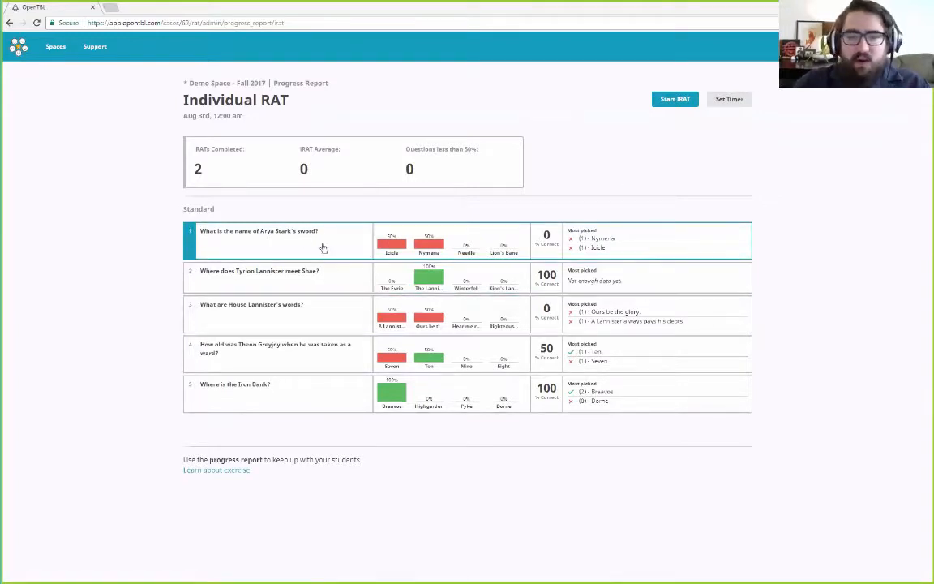
# Step: Expand the first two questions to examine the responses and justifications per choice, and collapse the second one
pyautogui.click(286, 231)
pyautogui.scroll(-1, 389, 300)
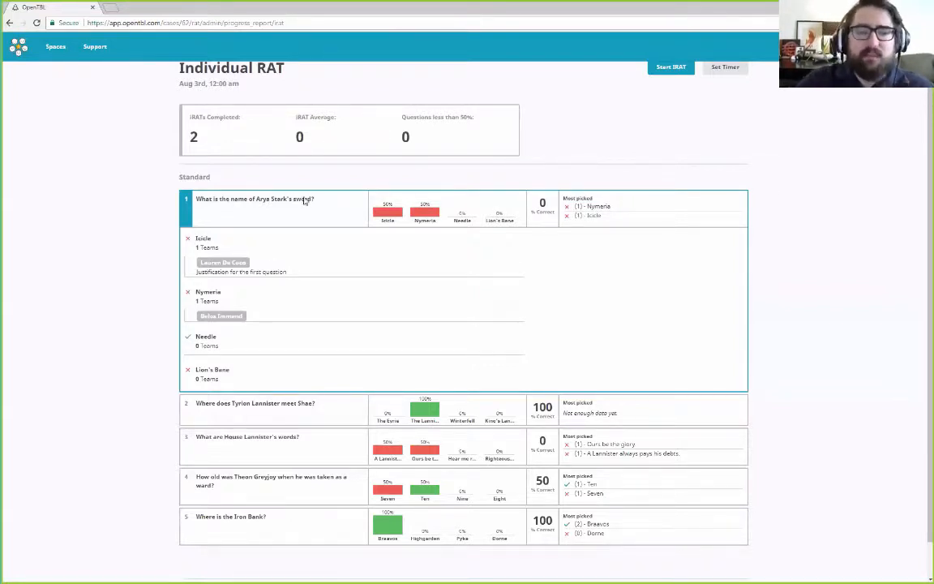
pyautogui.scroll(-1, 306, 286)
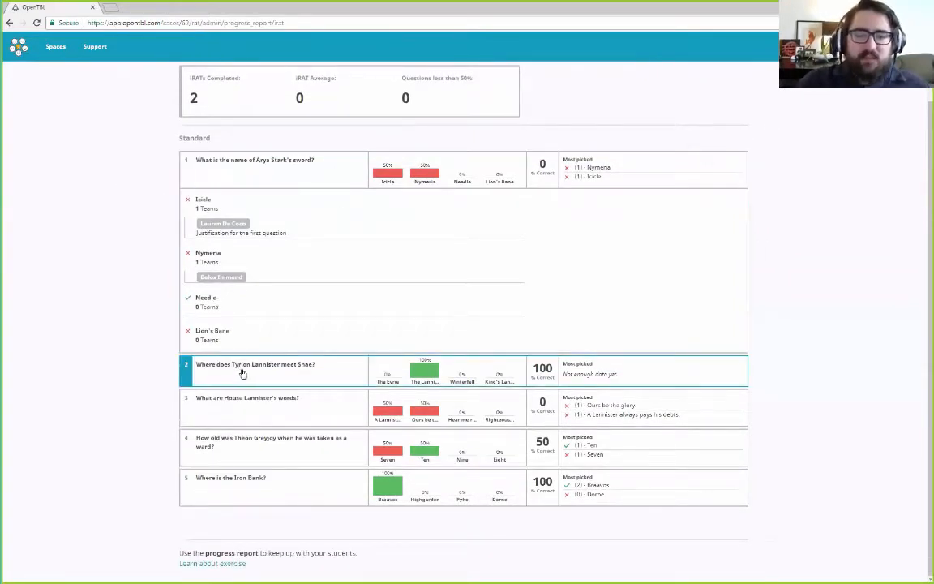
pyautogui.click(269, 381)
pyautogui.scroll(-2, 277, 434)
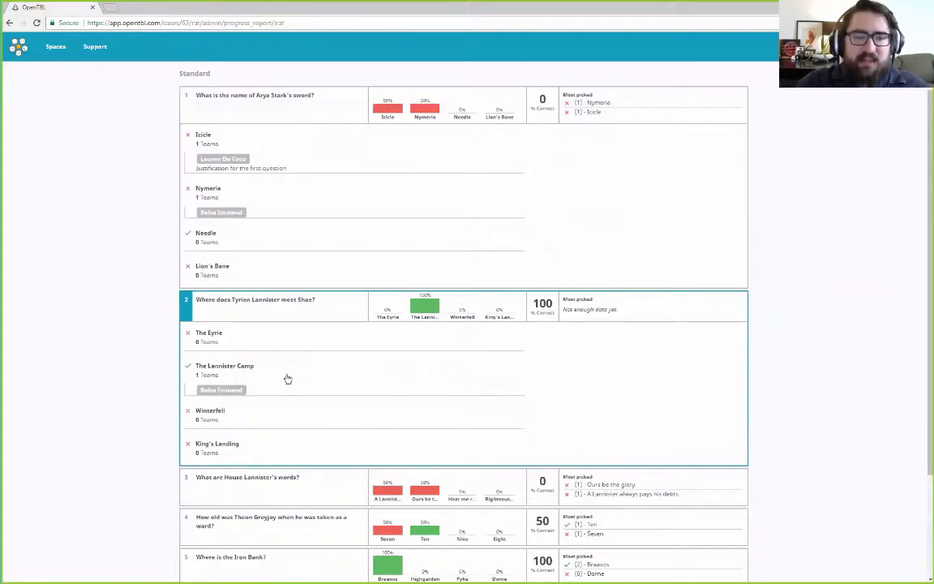
pyautogui.click(260, 300)
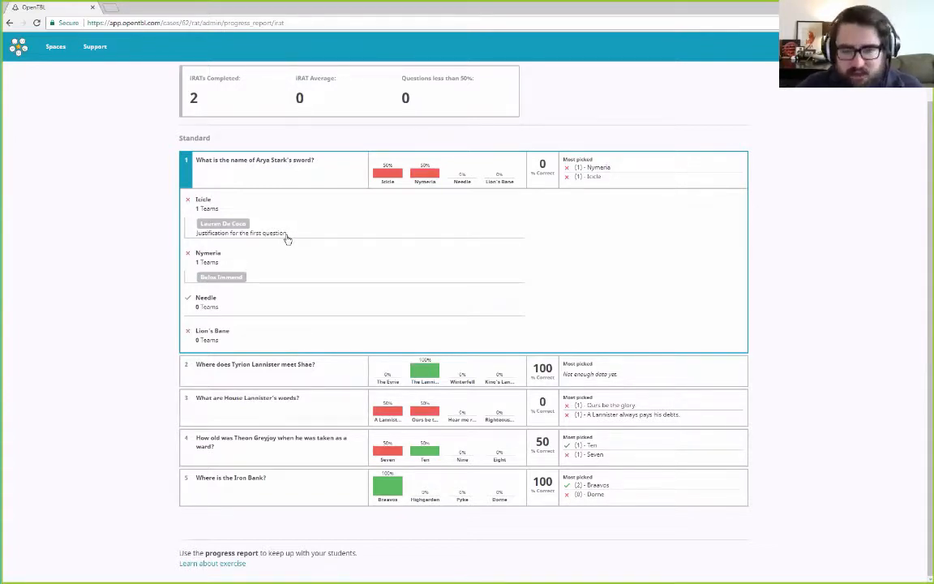
pyautogui.click(213, 224)
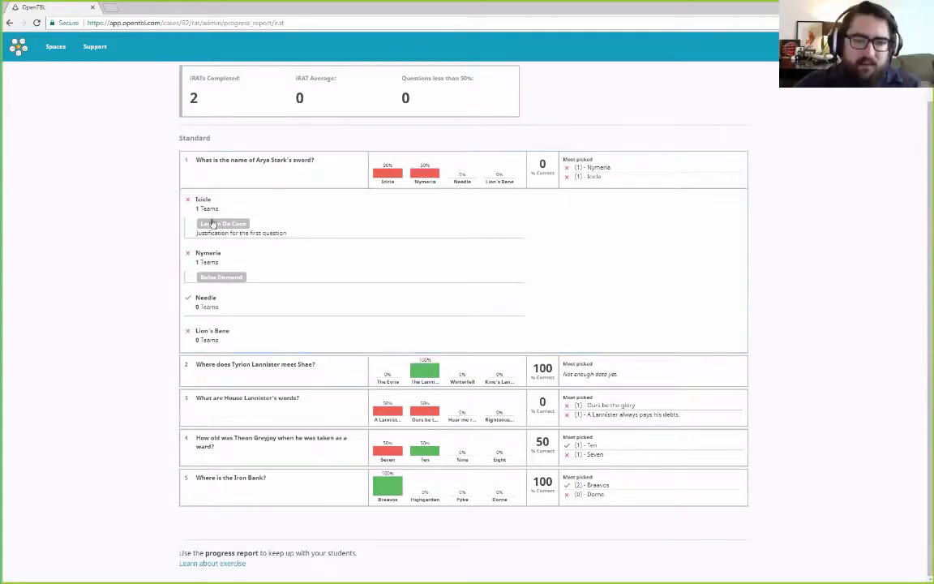
# Step: Collapse and re-expand the question about Arya Stark's sword, and watch its answer distribution and justifications for live changes
pyautogui.scroll(2, 454, 127)
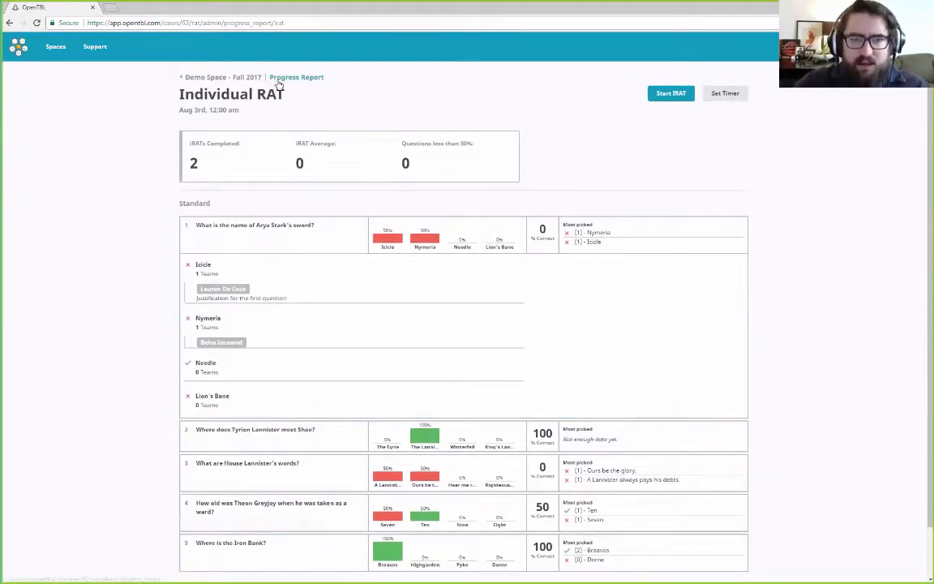
pyautogui.click(308, 247)
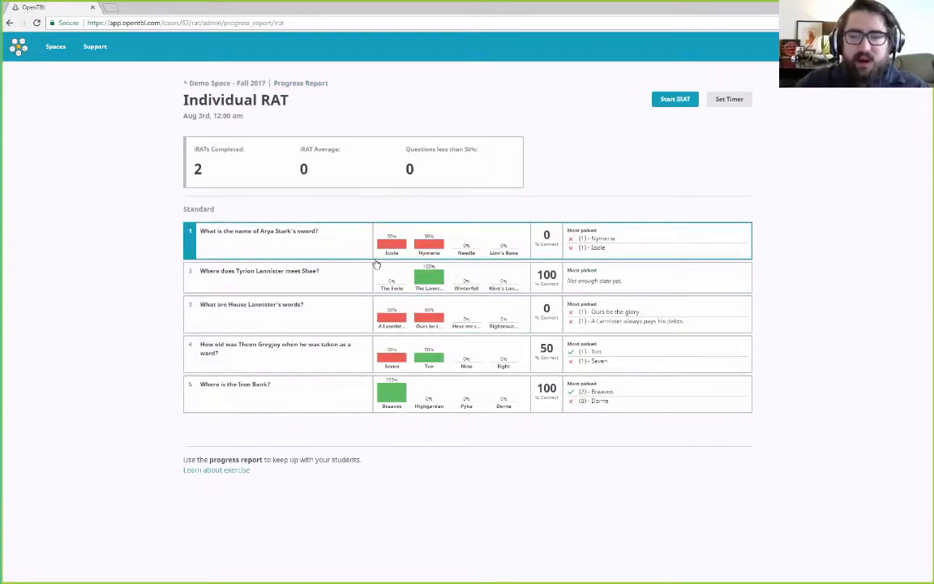
pyautogui.click(452, 235)
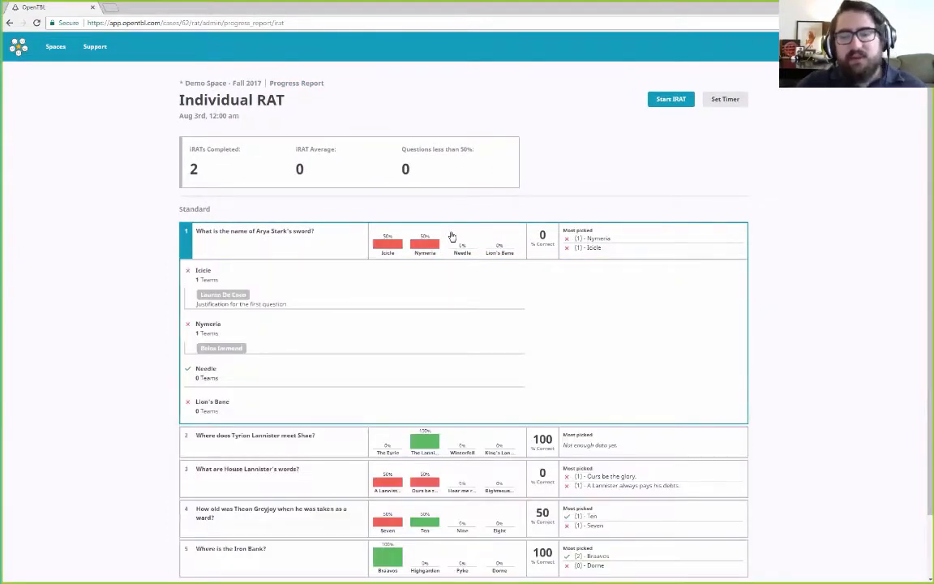
pyautogui.scroll(-1, 452, 236)
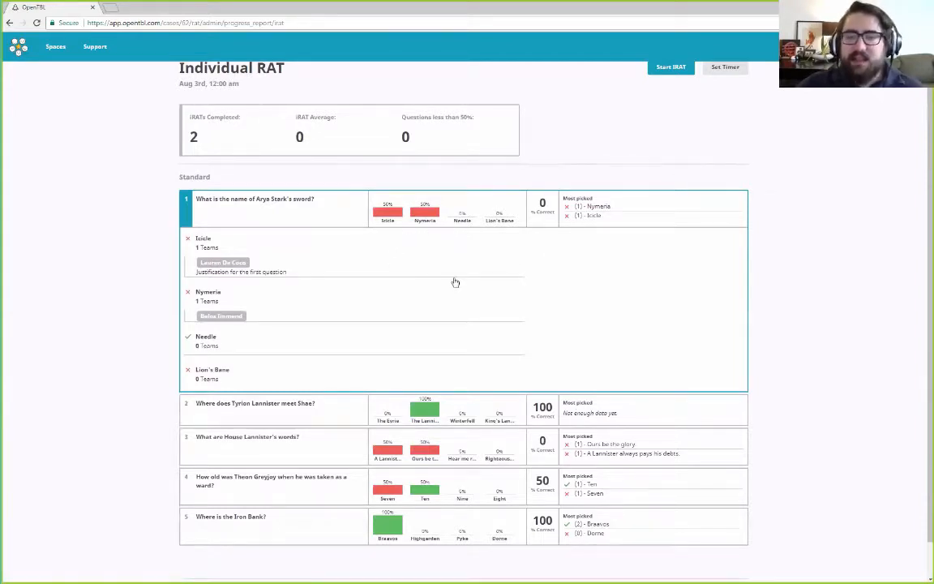
pyautogui.scroll(-1, 454, 275)
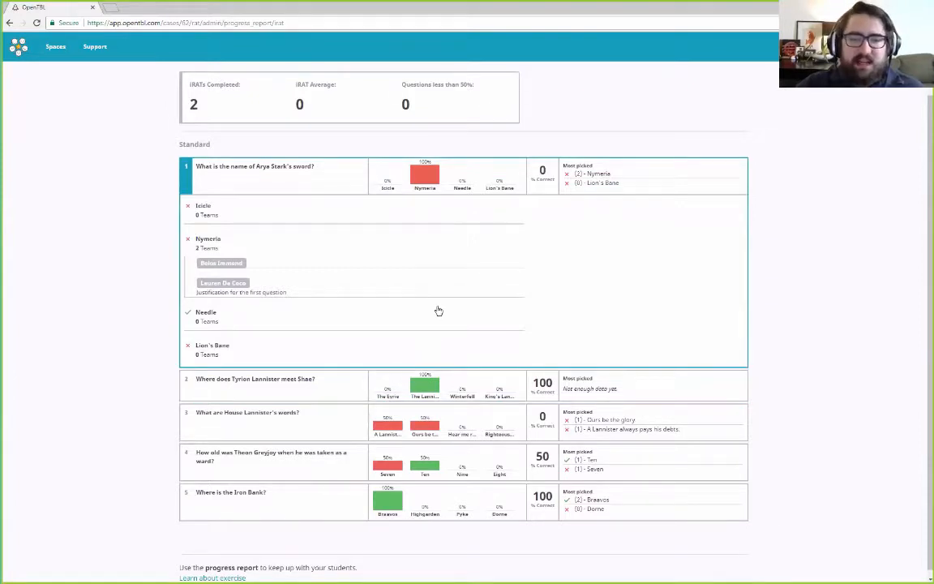
pyautogui.scroll(1, 438, 310)
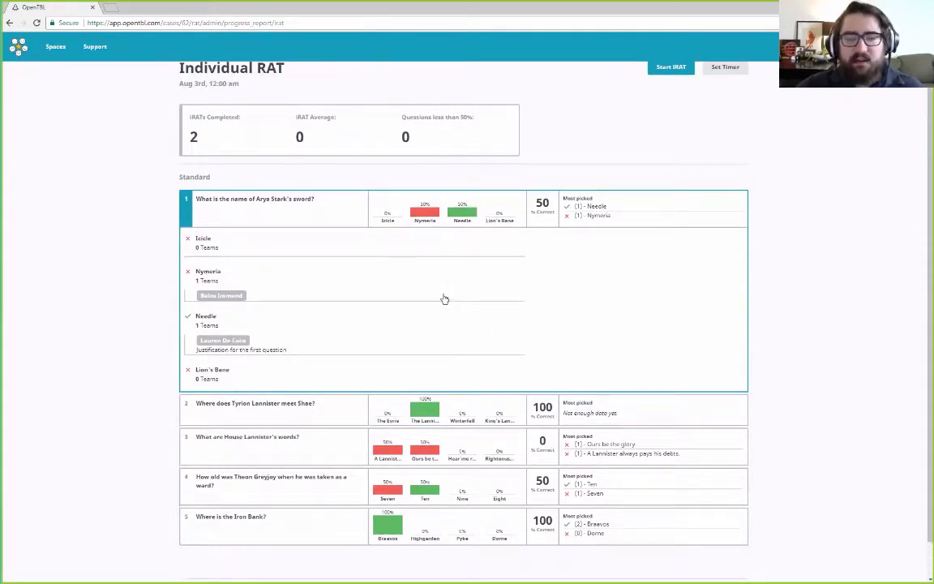
# Step: Switch to the student's iRAT - Demo Activity and view the first questions with their selected answers
pyautogui.scroll(1, 453, 295)
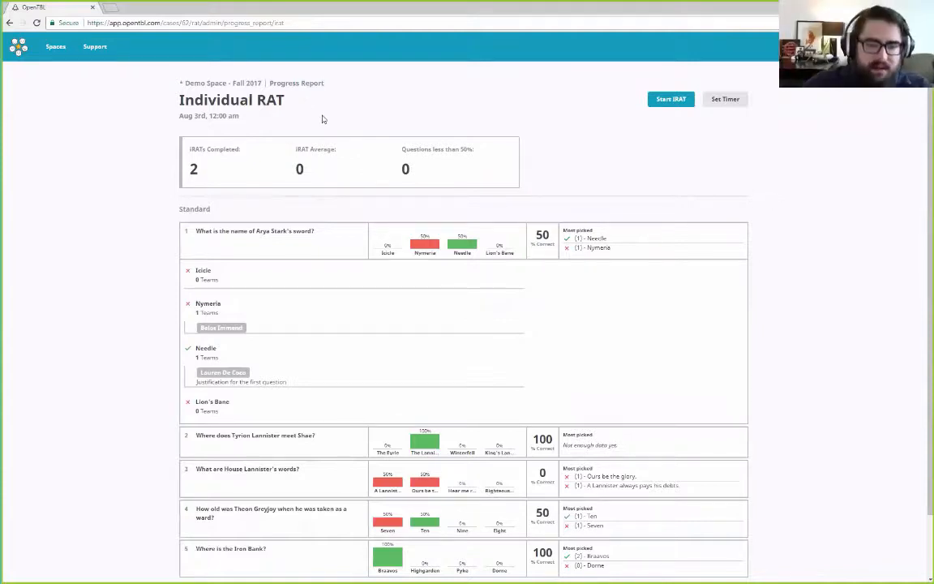
pyautogui.moveTo(2, 9); pyautogui.dragTo(462, 1)
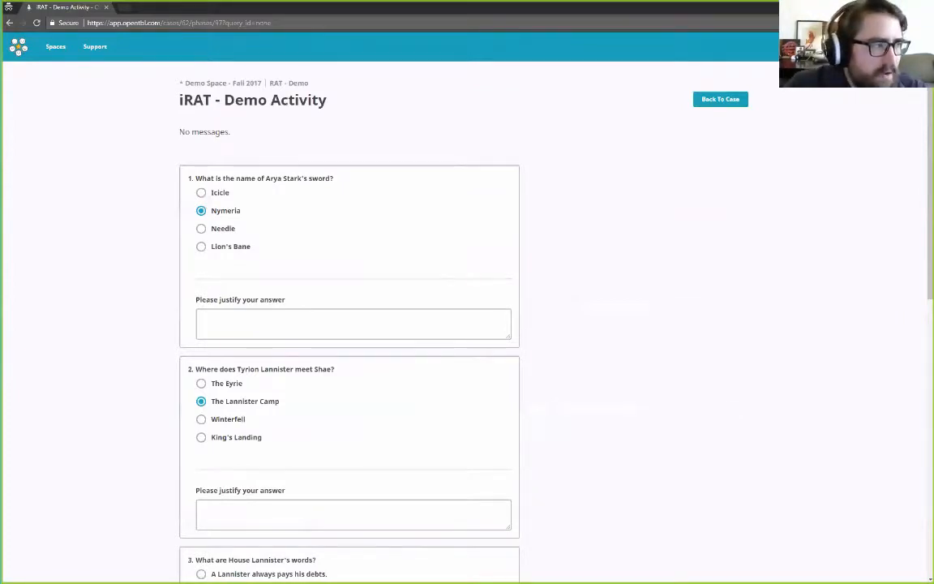
pyautogui.scroll(-1, 478, 262)
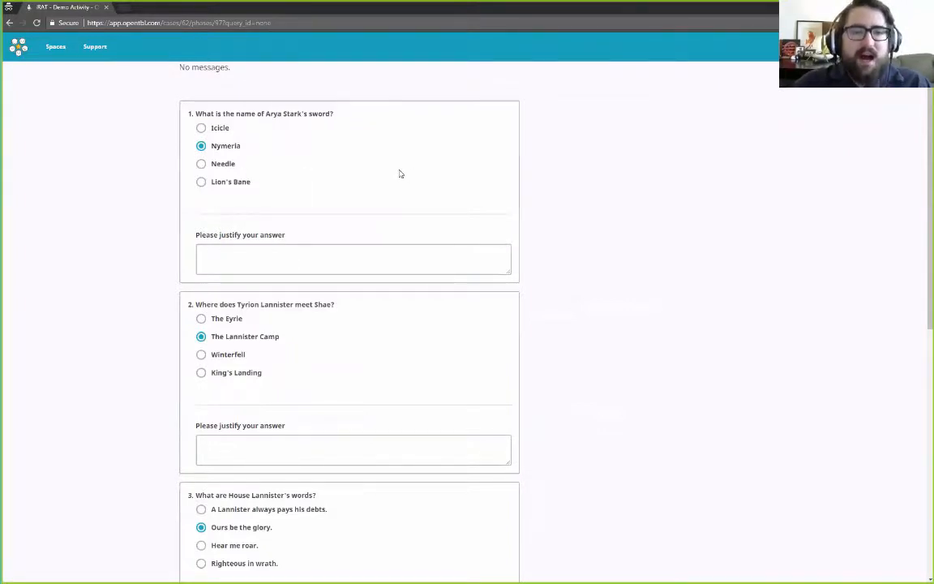
pyautogui.scroll(1, 346, 138)
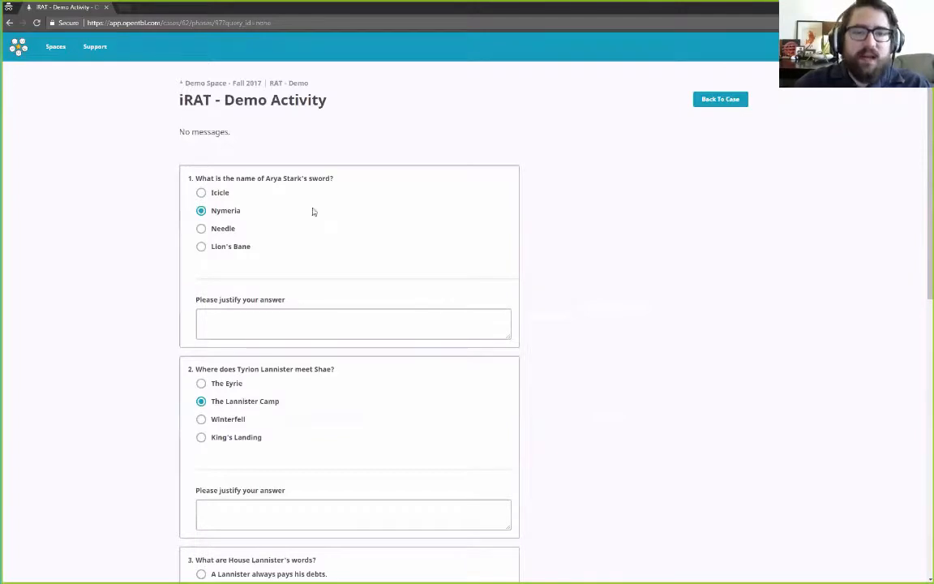
pyautogui.scroll(-1, 272, 191)
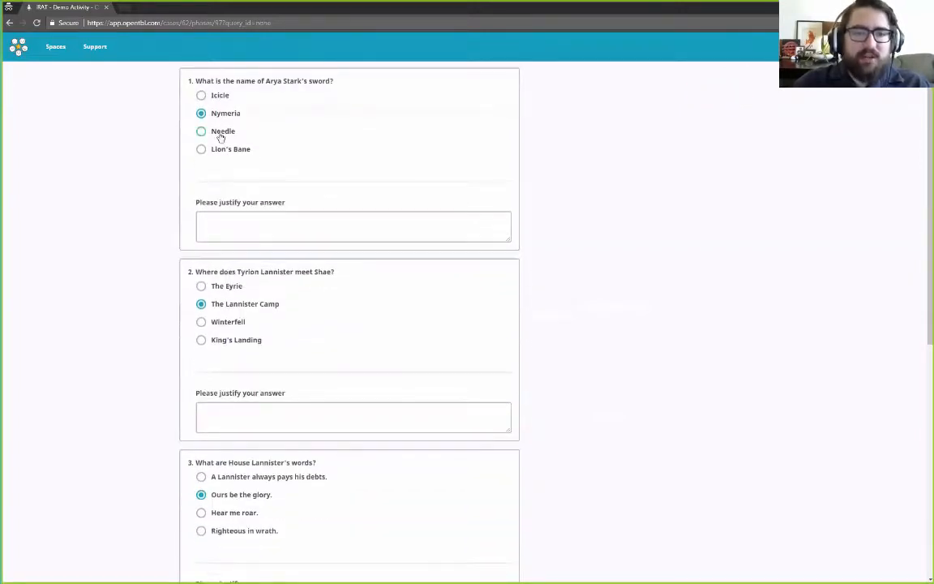
# Step: Answer the question about Arya Stark's sword with Lion's Bane and the one about Tyrion meeting Shae with The Eyrie
pyautogui.click(219, 142)
pyautogui.click(220, 159)
pyautogui.scroll(-2, 450, 255)
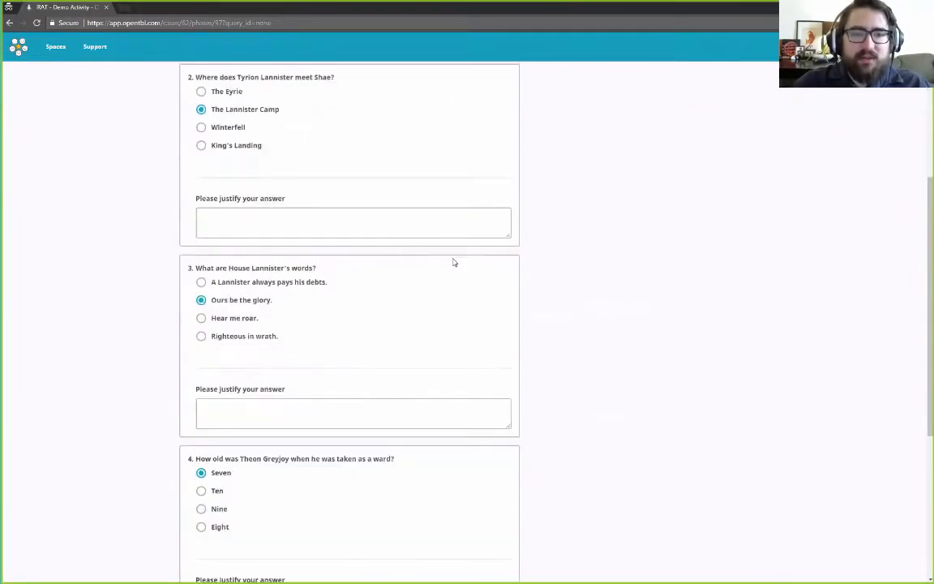
pyautogui.click(202, 127)
pyautogui.click(222, 146)
pyautogui.click(219, 91)
pyautogui.scroll(-2, 387, 284)
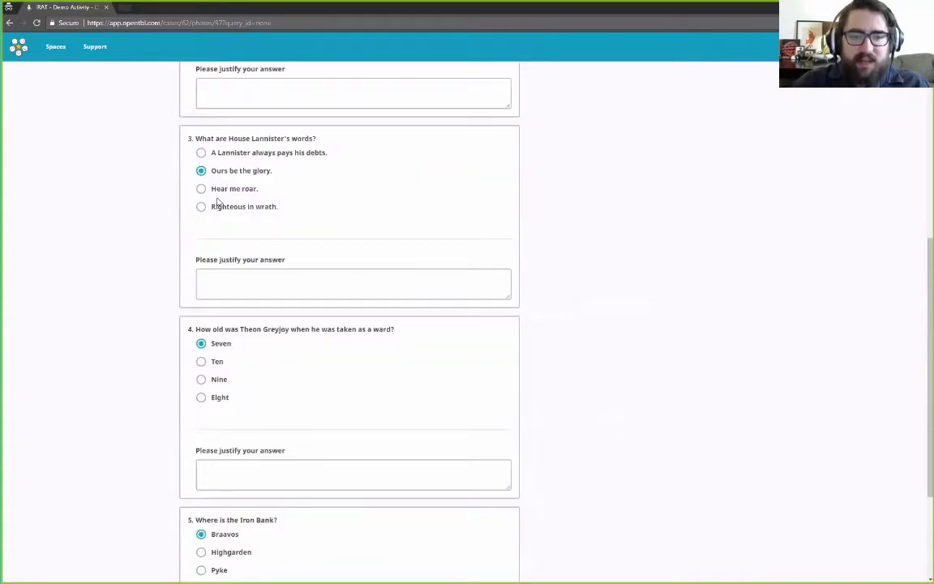
pyautogui.scroll(-2, 338, 357)
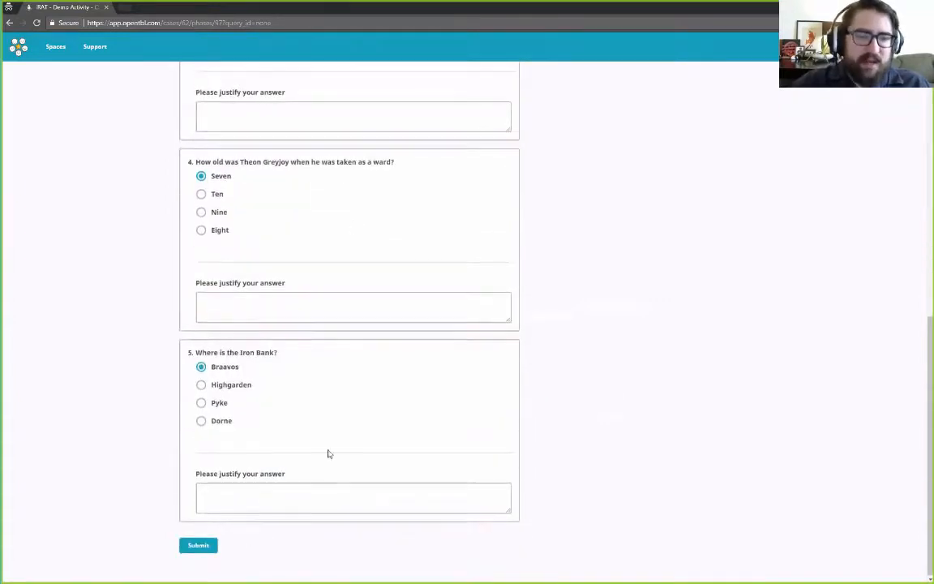
pyautogui.scroll(6, 354, 397)
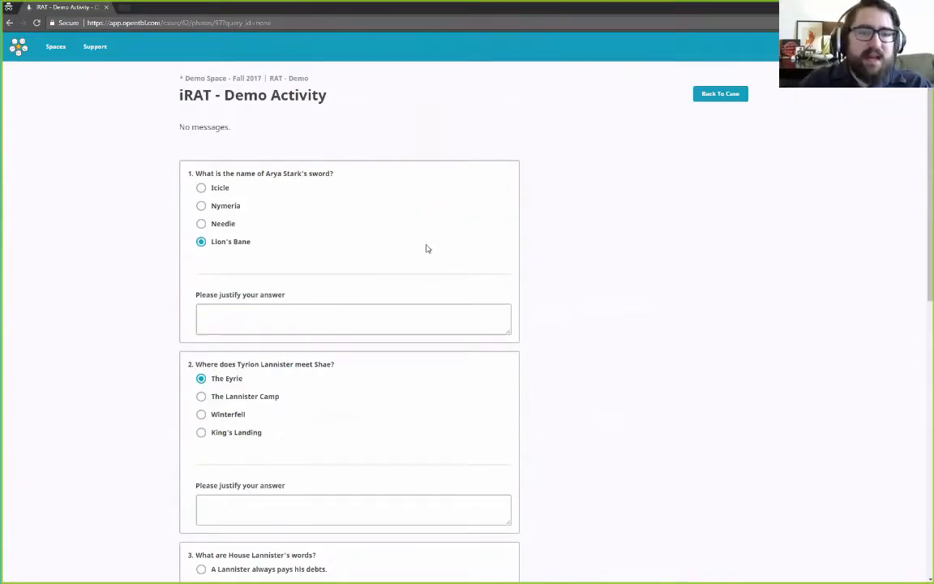
# Step: Change the answer to question 1 to Nymeria and question 2 to Winterfell, and look over the remaining questions
pyautogui.press('Up')
pyautogui.press('Up')
pyautogui.press('Tab')
pyautogui.press('Tab')
pyautogui.press('Down')
pyautogui.press('Down')
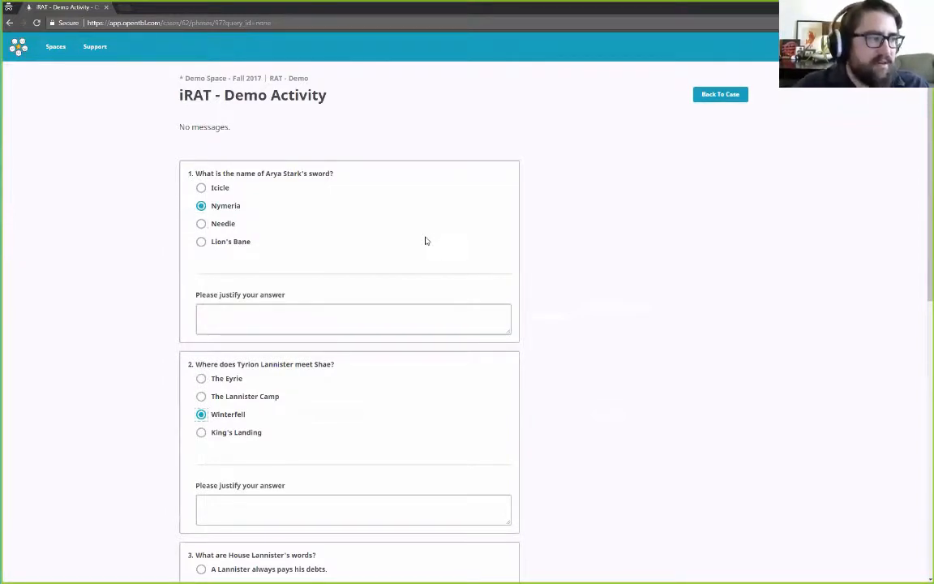
pyautogui.scroll(-2, 424, 220)
pyautogui.scroll(-5, 424, 220)
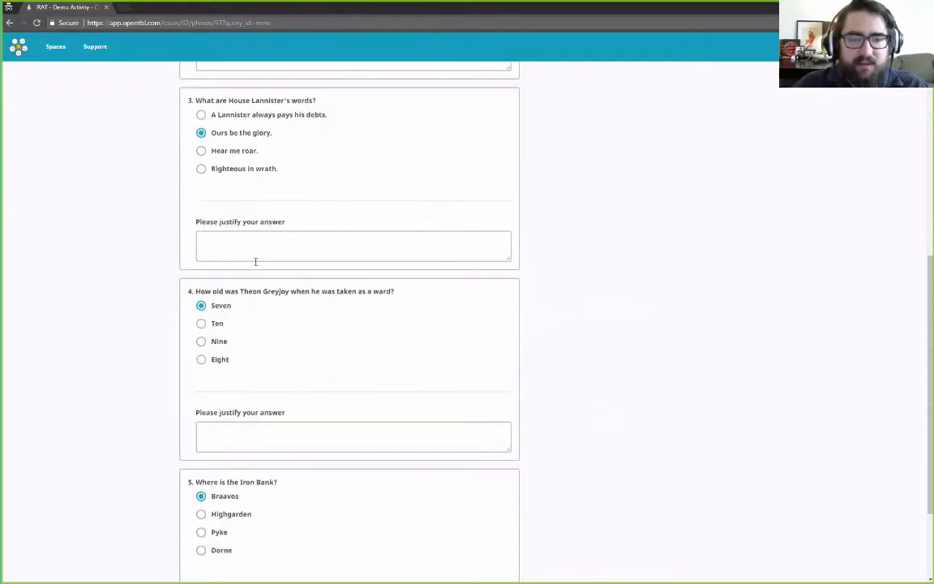
pyautogui.scroll(7, 406, 275)
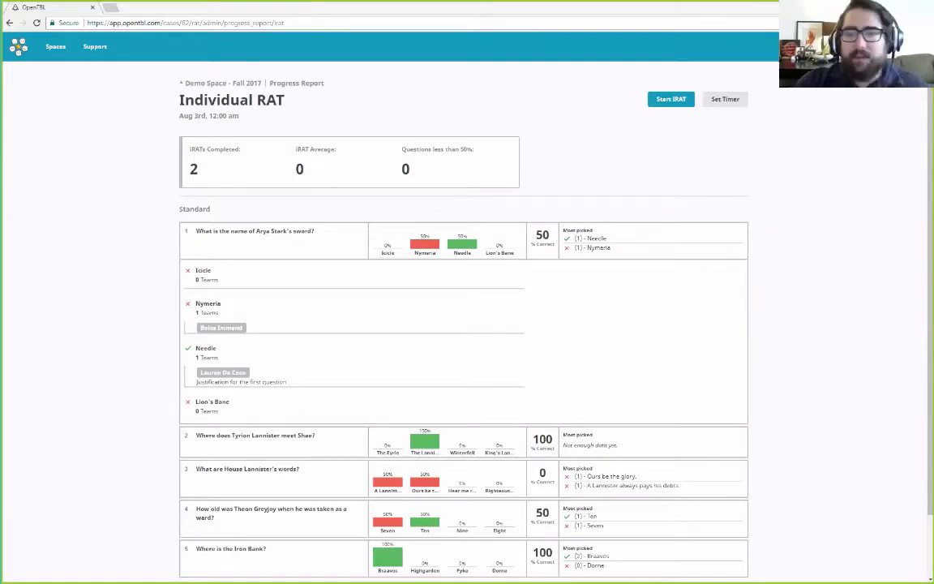
# Step: Collapse the first Individual RAT question, open the Team RAT results from the progress report, and check their IFAT label
pyautogui.click(492, 244)
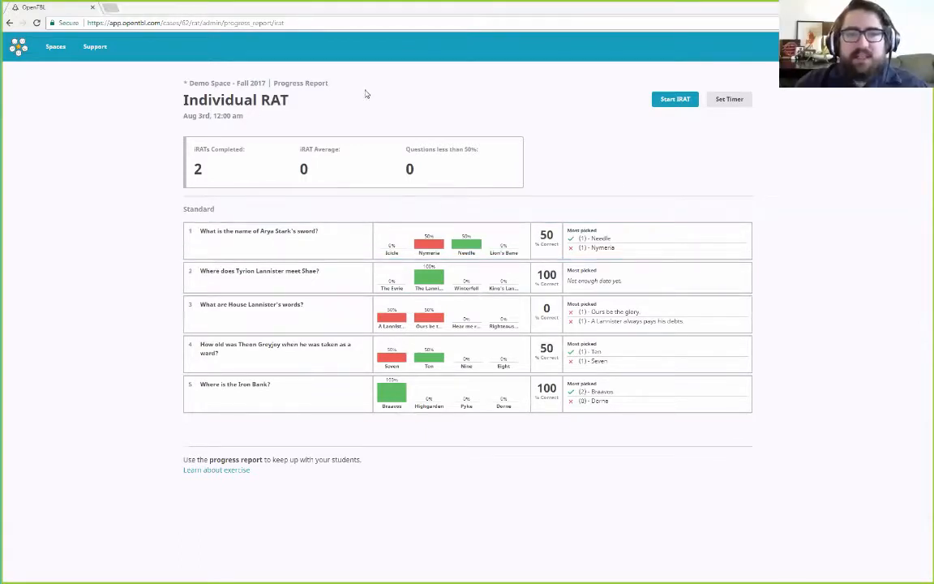
pyautogui.click(317, 86)
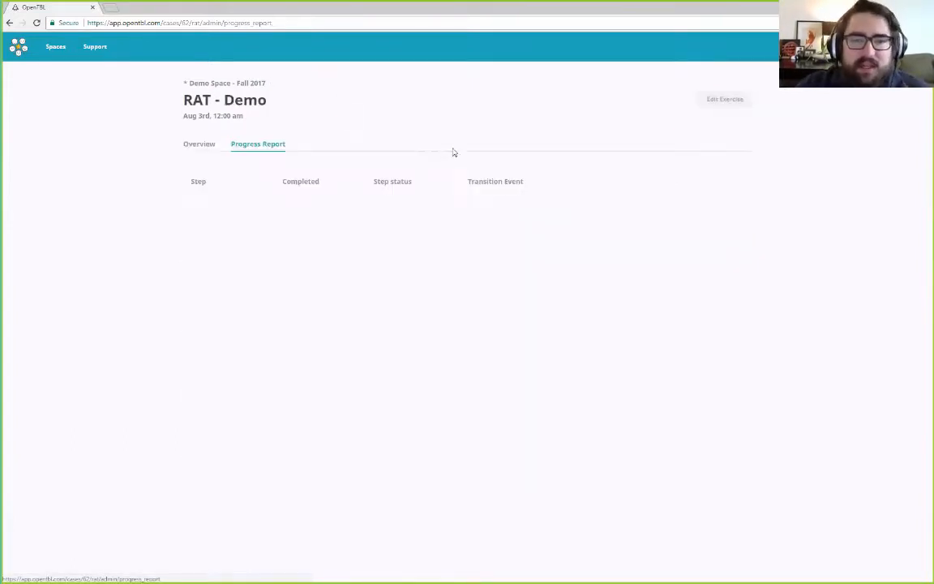
pyautogui.click(199, 258)
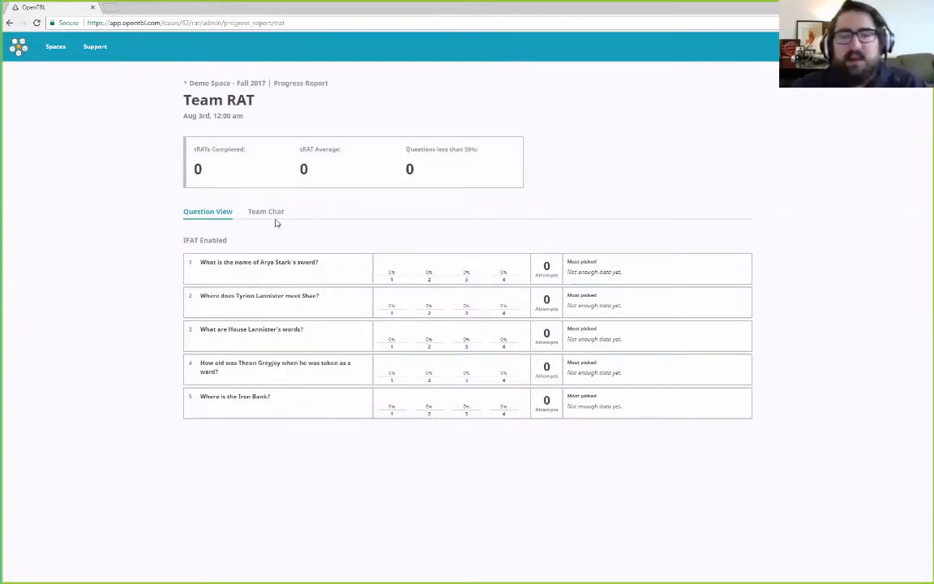
pyautogui.tripleClick(213, 239)
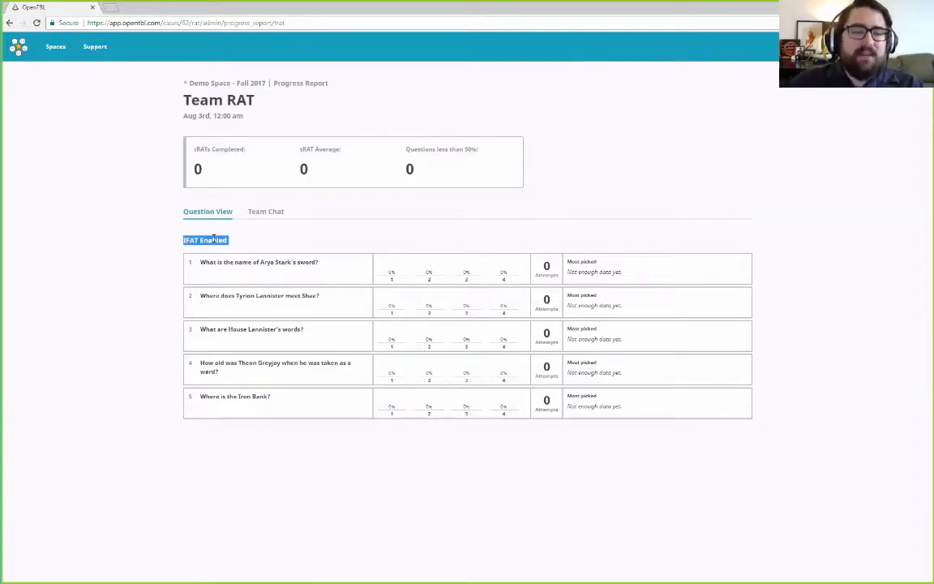
pyautogui.click(290, 231)
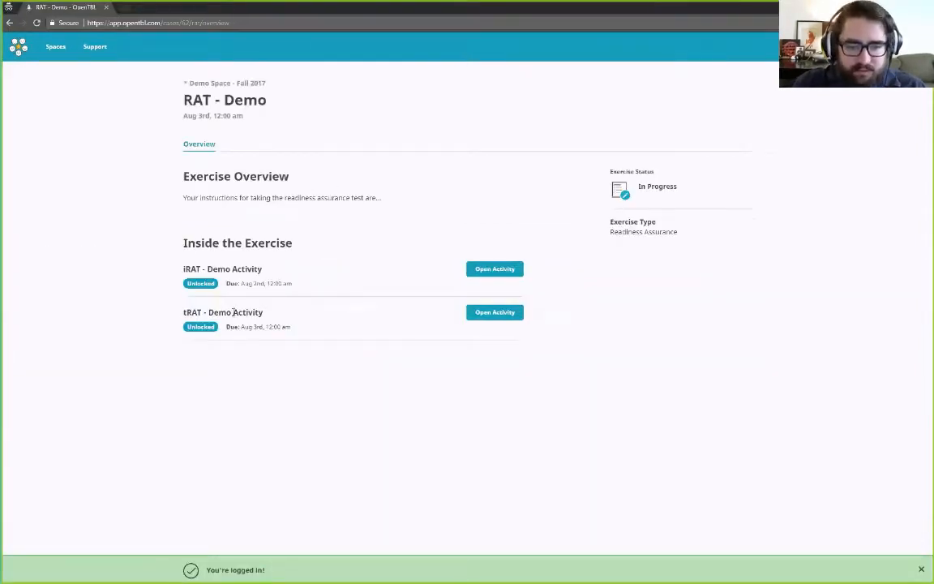
# Step: Open tRAT - Demo Activity from the student's RAT - Demo overview and mark out the team members list temporarily
pyautogui.click(501, 315)
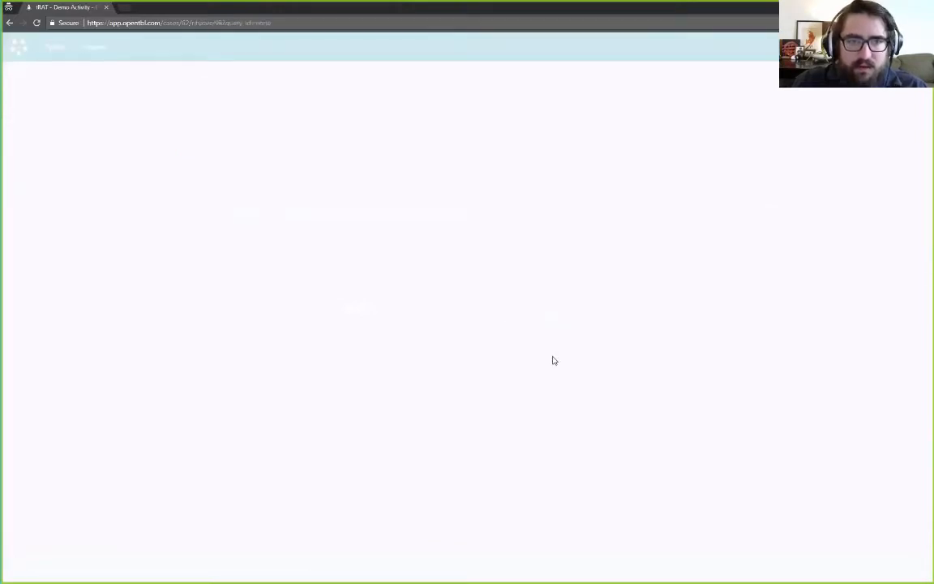
pyautogui.scroll(-1, 417, 124)
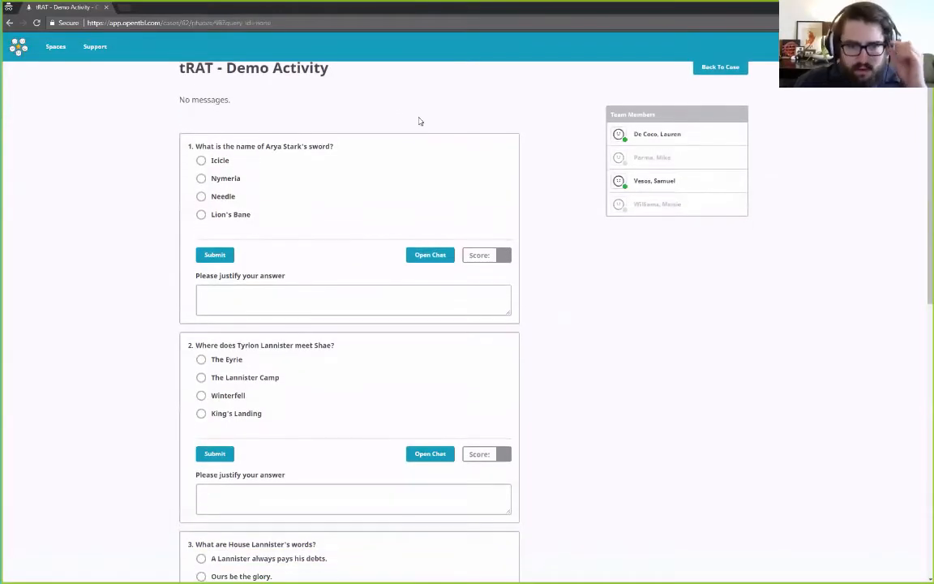
pyautogui.scroll(1, 410, 144)
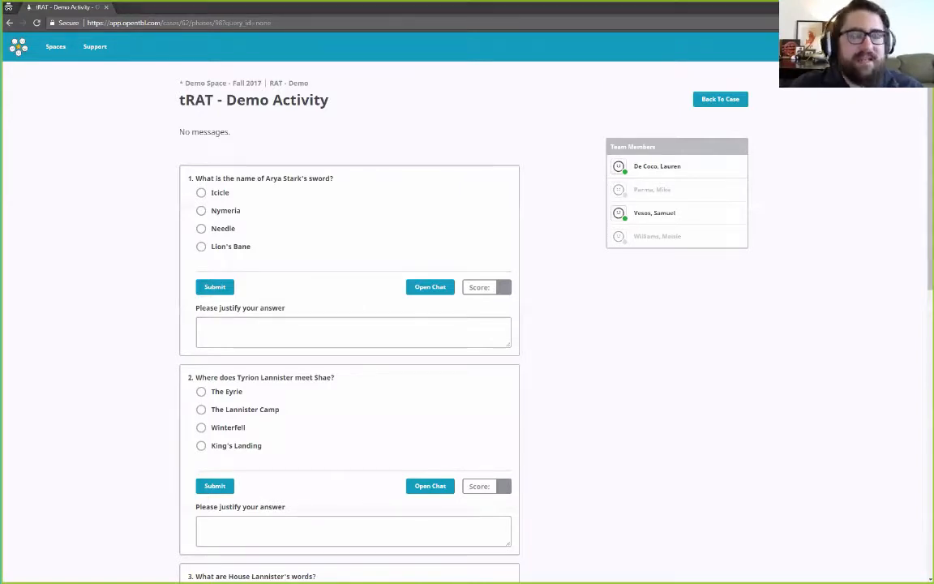
pyautogui.moveTo(581, 268)
pyautogui.mouseDown()
pyautogui.moveTo(740, 261)
pyautogui.moveTo(583, 240)
pyautogui.moveTo(573, 270)
pyautogui.mouseUp()
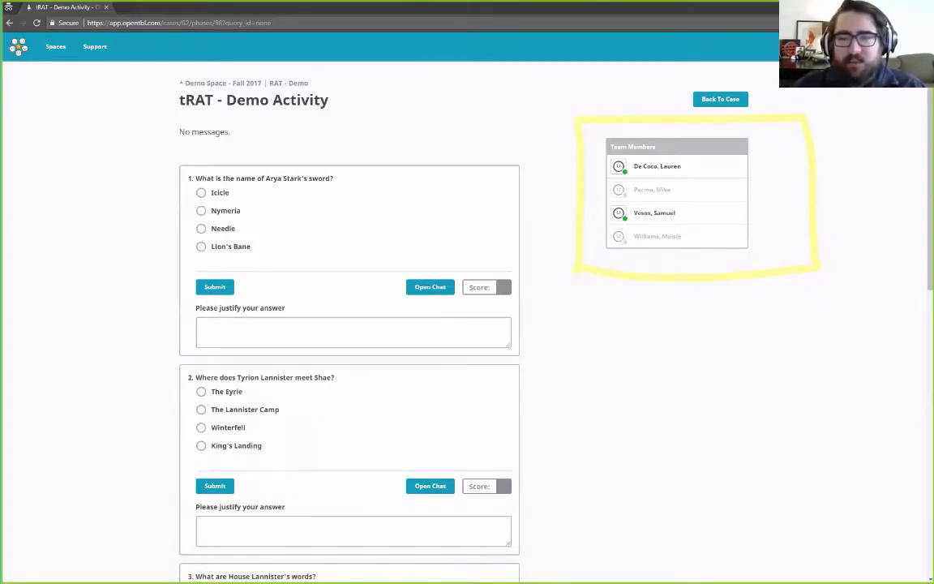
pyautogui.click(411, 170)
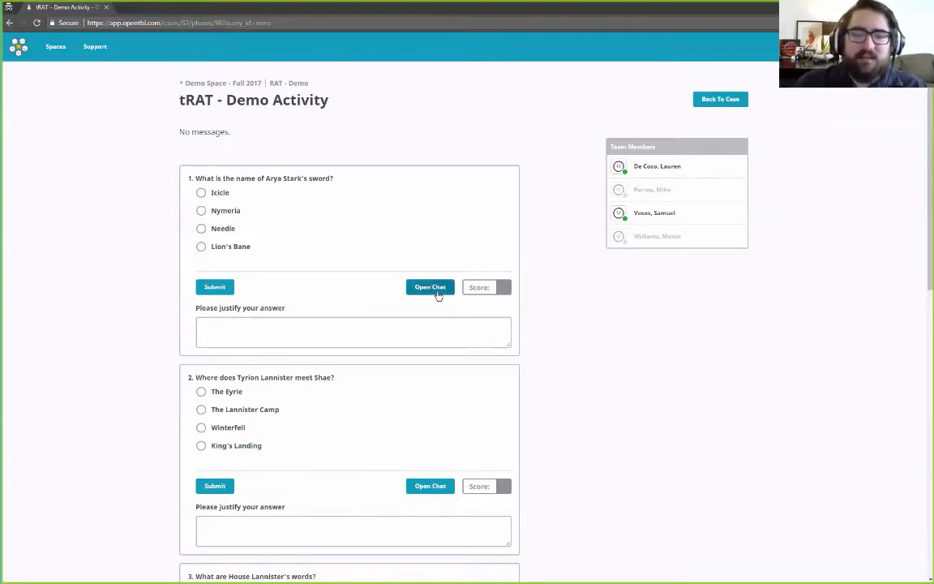
# Step: Send "I agree." in the team chat for the Arya Stark's sword question and close the chat
pyautogui.click(431, 288)
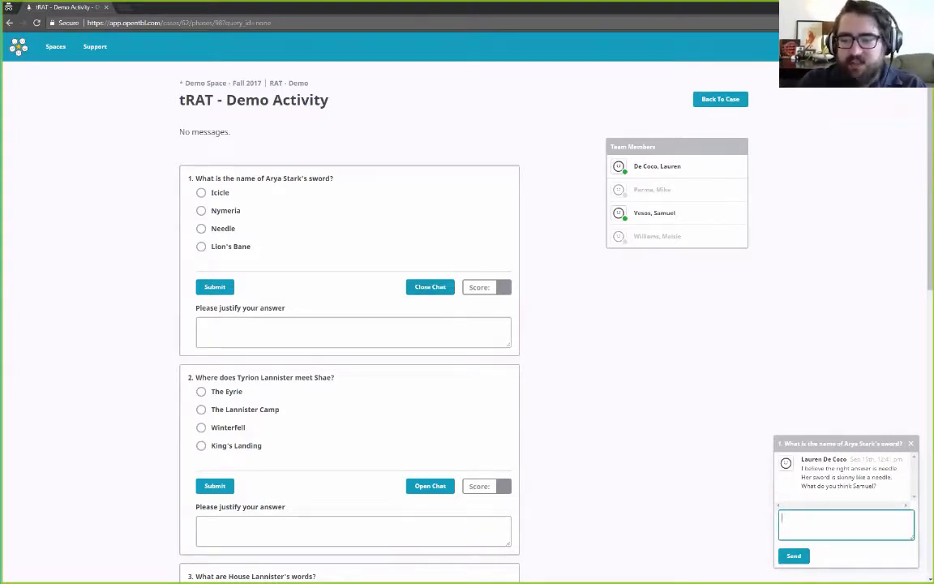
pyautogui.write('I agree.')
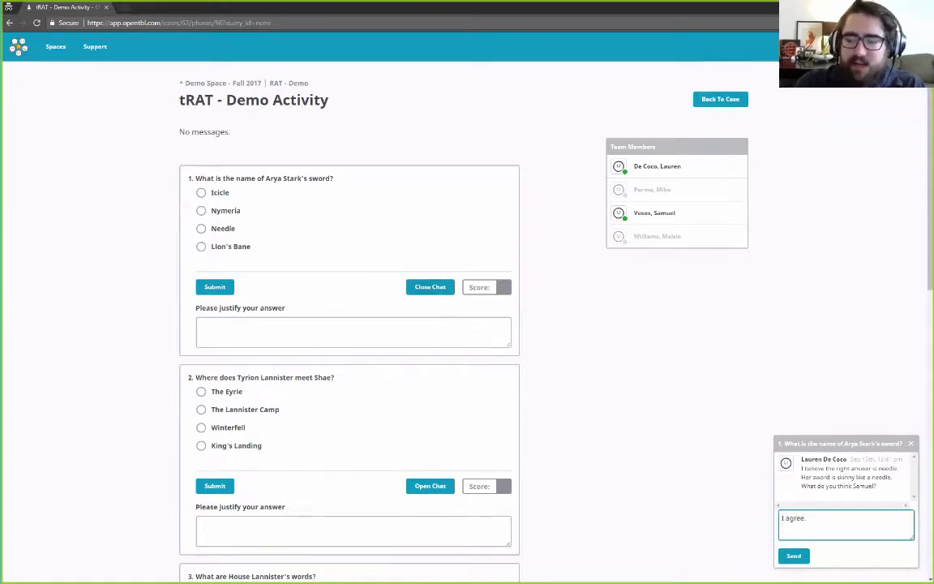
pyautogui.press('Return')
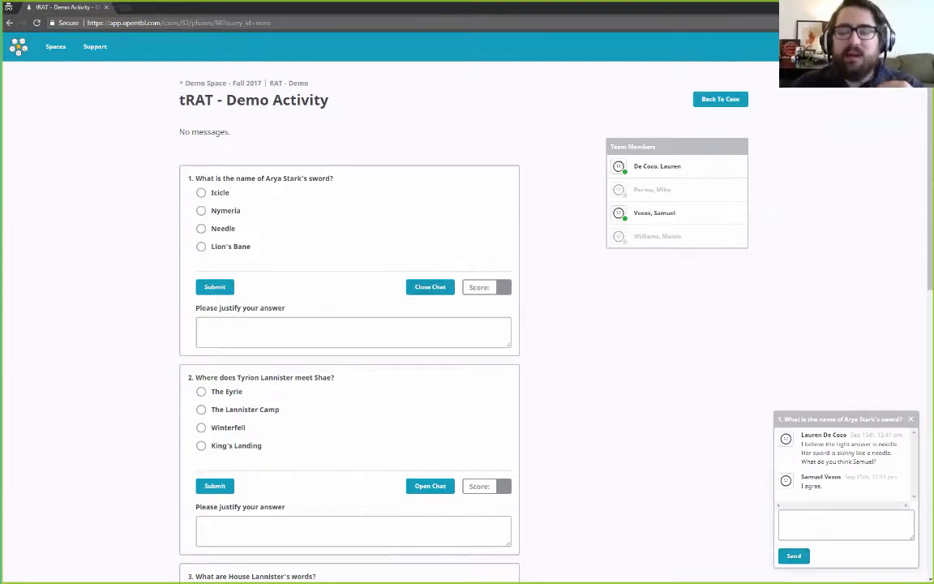
pyautogui.click(430, 287)
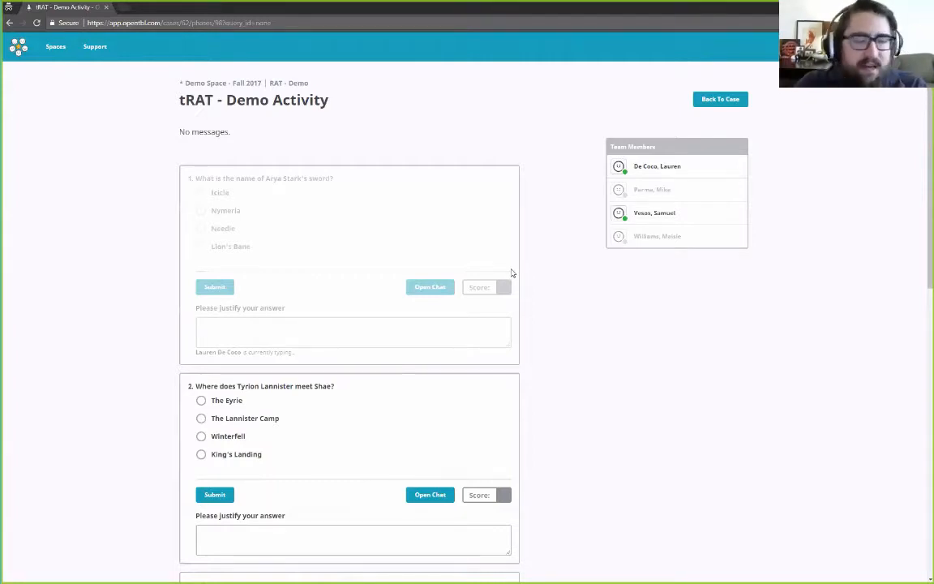
# Step: Submit King's Landing, Winterfell, The Eyrie and The Lannister Camp in turn as the team's answers to question 2
pyautogui.scroll(-1, 478, 244)
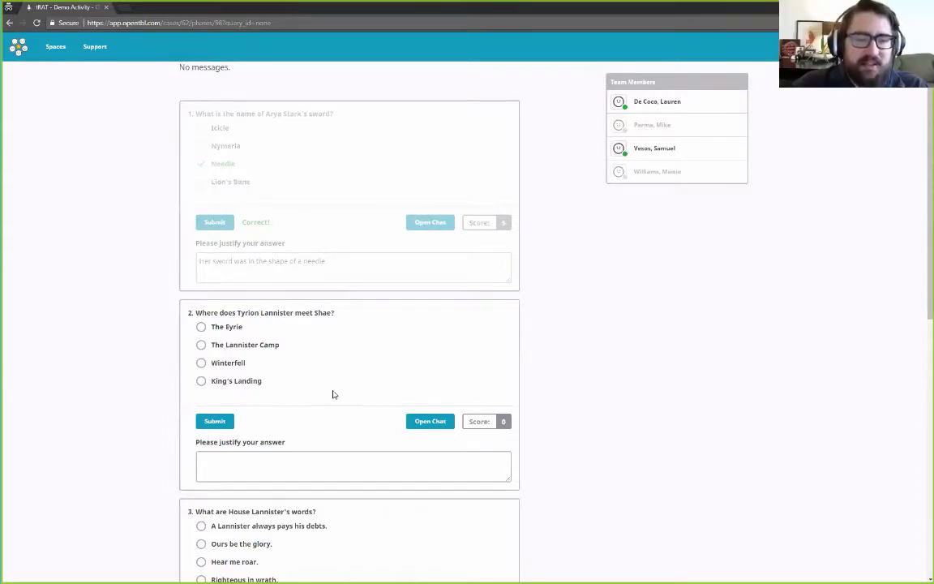
pyautogui.scroll(-2, 332, 391)
pyautogui.scroll(1, 314, 250)
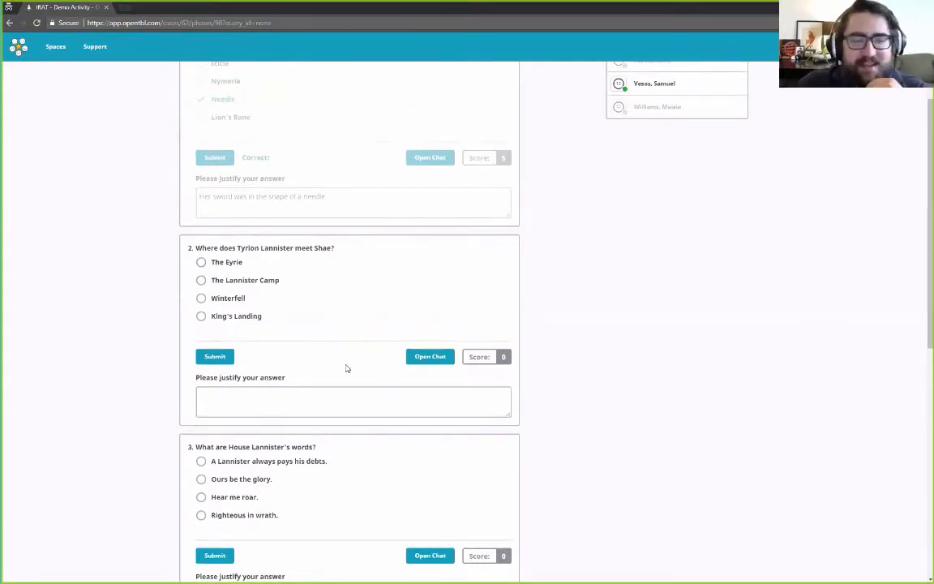
pyautogui.scroll(-1, 343, 394)
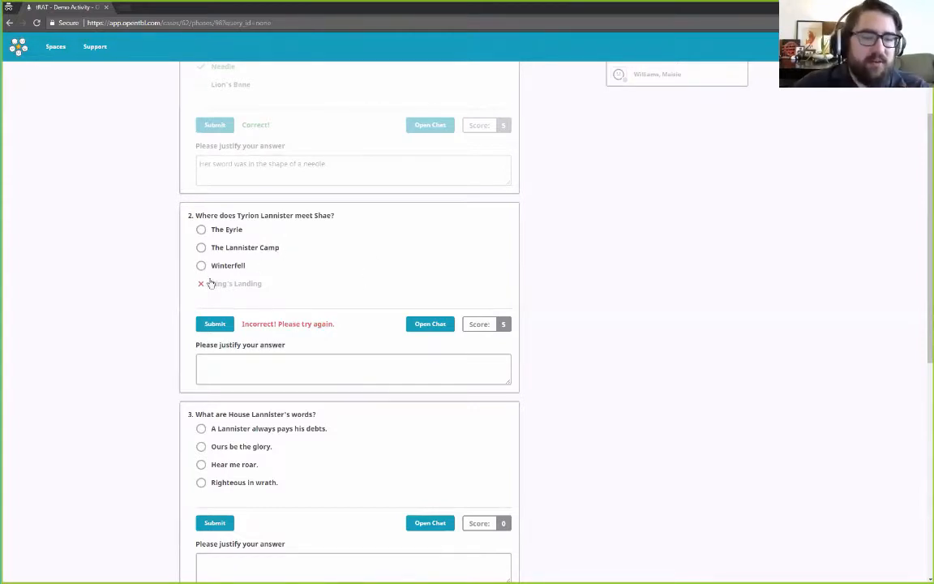
pyautogui.click(200, 266)
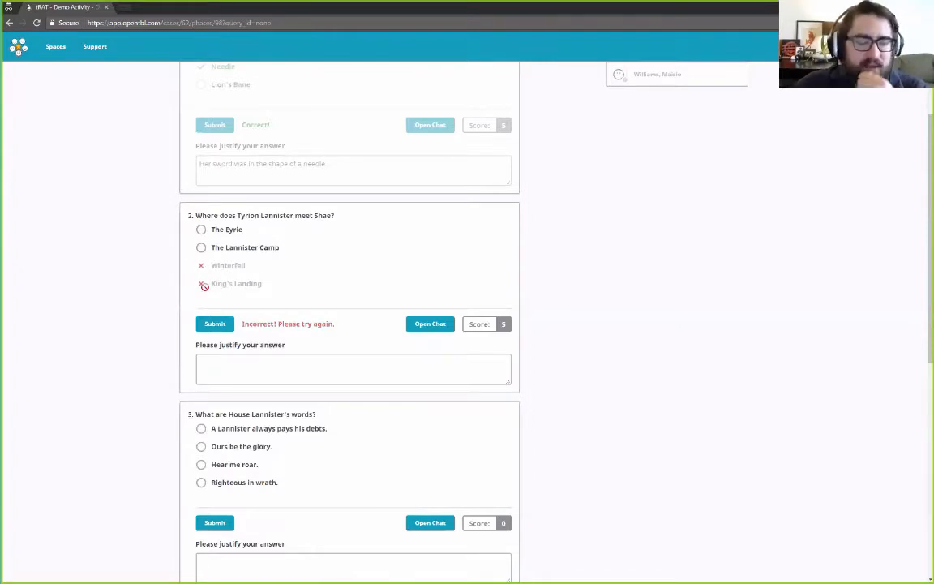
pyautogui.click(200, 230)
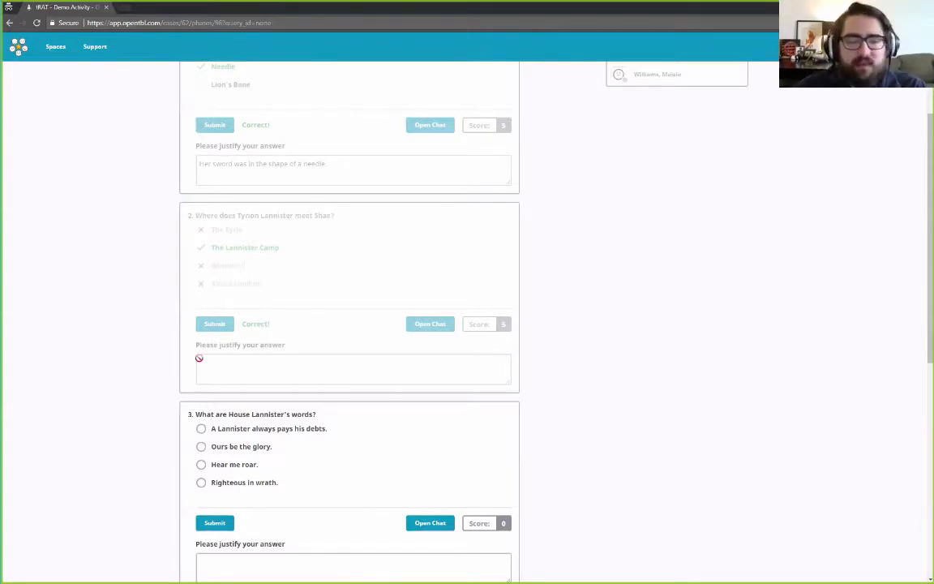
# Step: Review the team's first two graded answers, and switch to the Team RAT progress report to check the attempts per question
pyautogui.scroll(3, 557, 251)
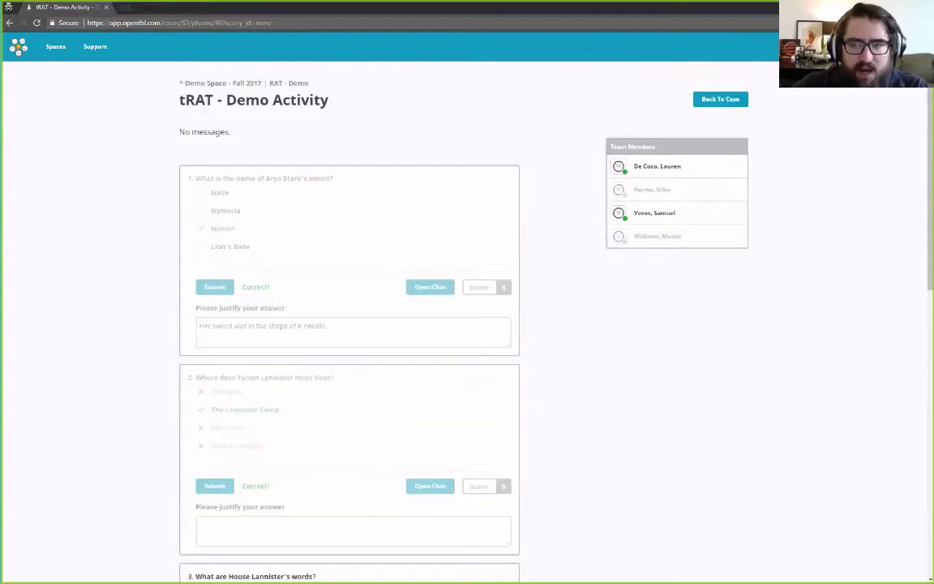
pyautogui.scroll(-1, 592, 356)
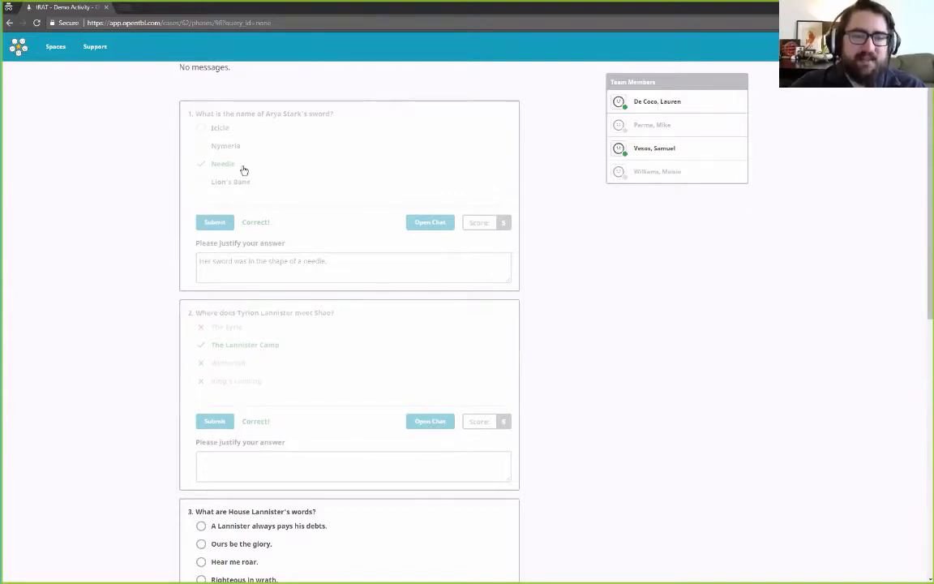
pyautogui.scroll(-1, 441, 238)
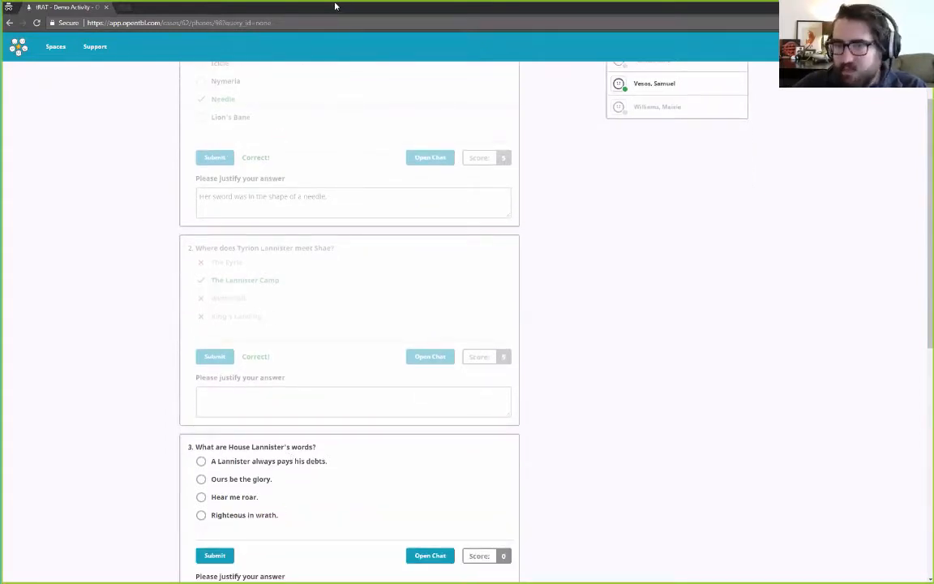
pyautogui.hotkey('alt', 'Tab')
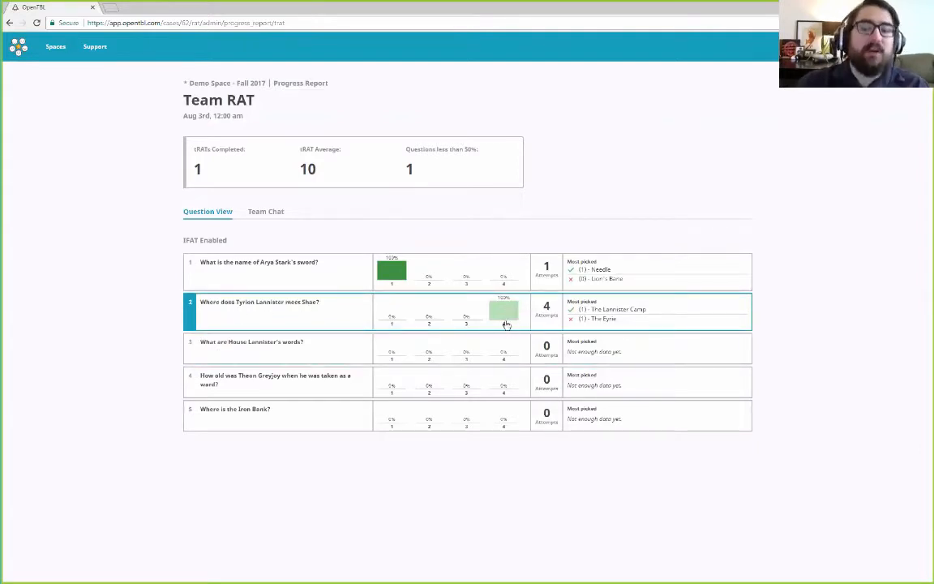
# Step: Examine the per-answer team breakdowns for the Tyrion Lannister and Arya Stark questions in the Team RAT report, and collapse both
pyautogui.click(298, 310)
pyautogui.scroll(-1, 518, 338)
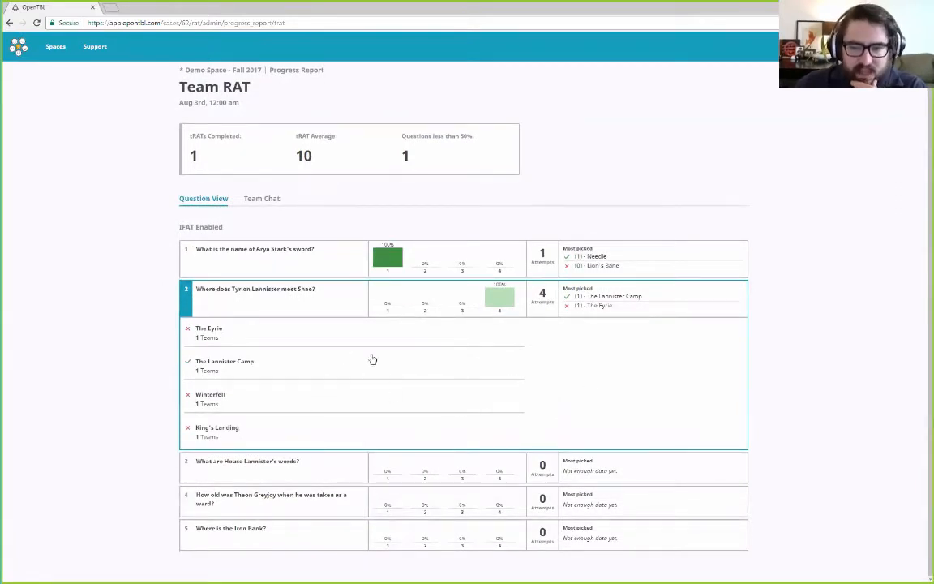
pyautogui.click(324, 257)
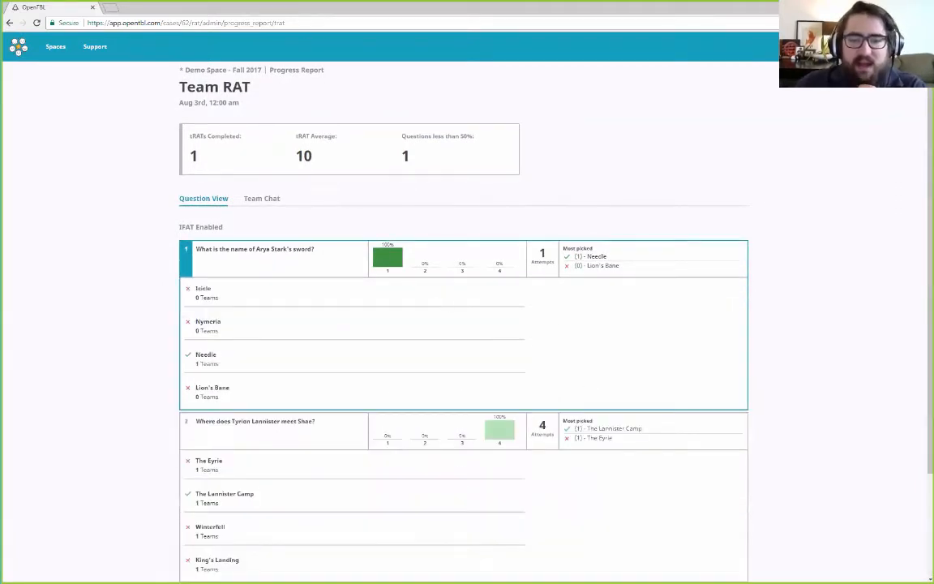
pyautogui.click(302, 431)
pyautogui.click(319, 266)
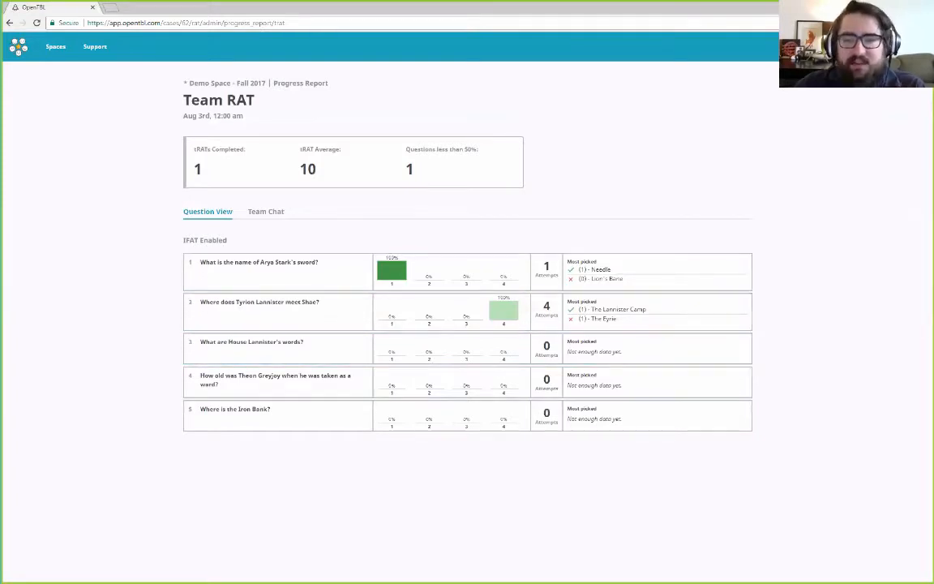
# Step: Read The Children of the Forest's team chat for question 1, close it and return to the report's question view
pyautogui.click(267, 211)
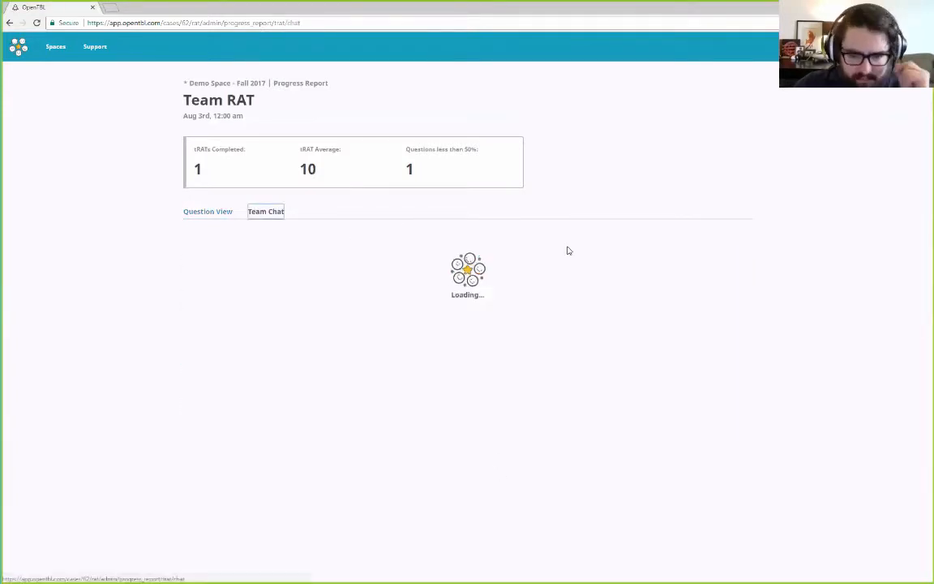
pyautogui.click(423, 274)
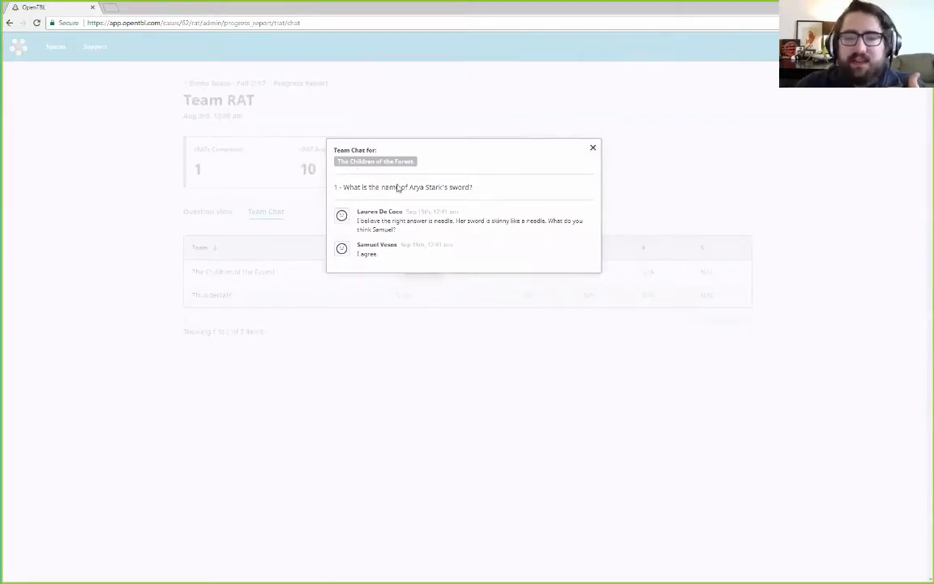
pyautogui.click(594, 150)
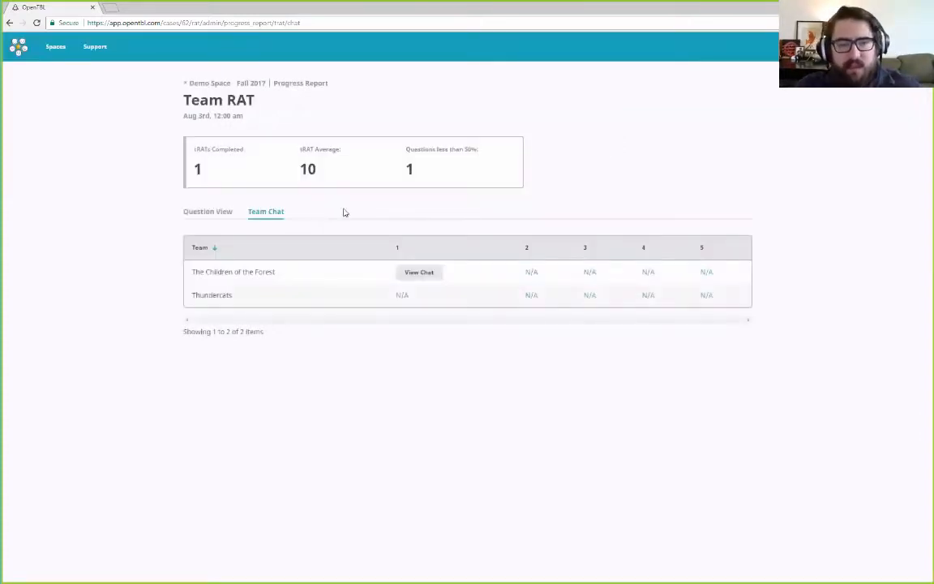
pyautogui.click(212, 214)
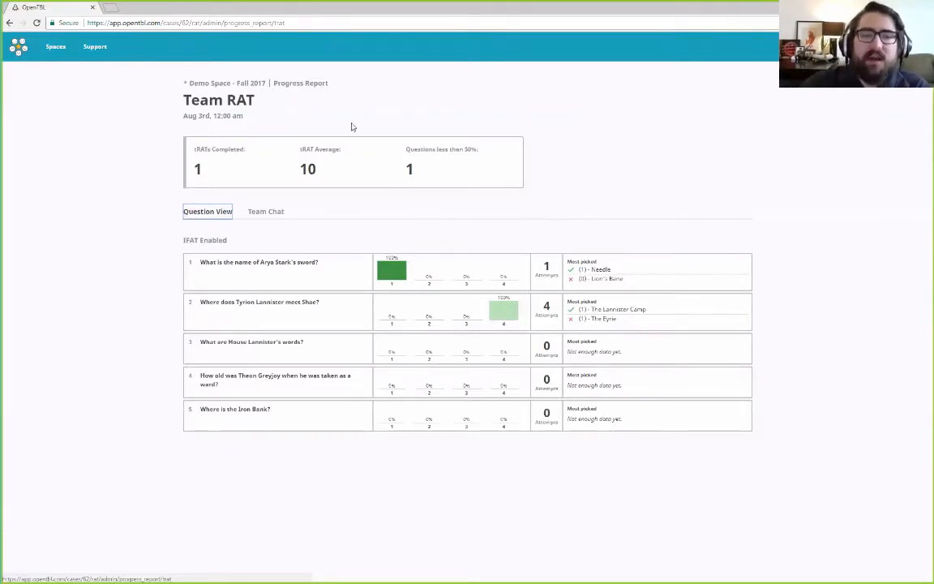
# Step: Look over the RAT - Demo exercise's progress report summary, overview and scores page
pyautogui.click(303, 83)
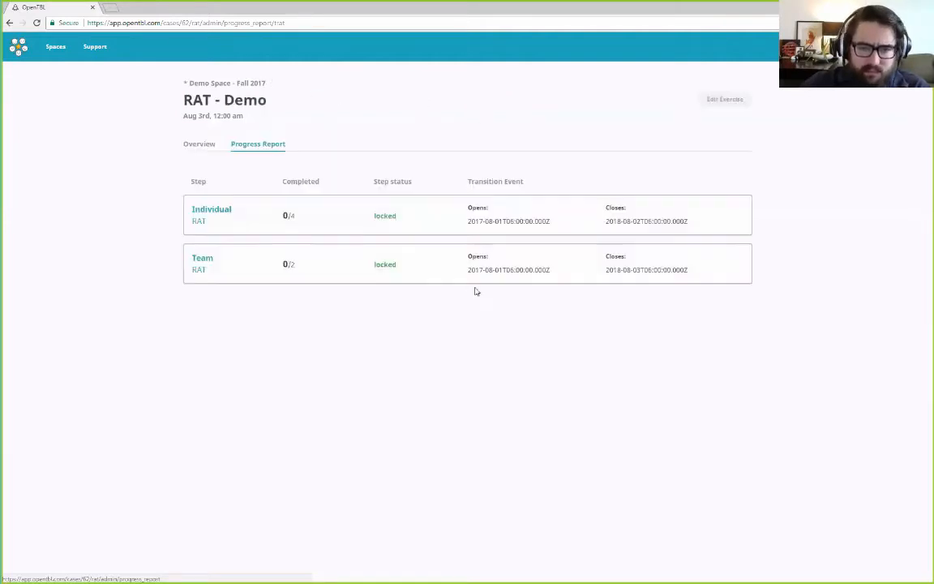
pyautogui.click(201, 144)
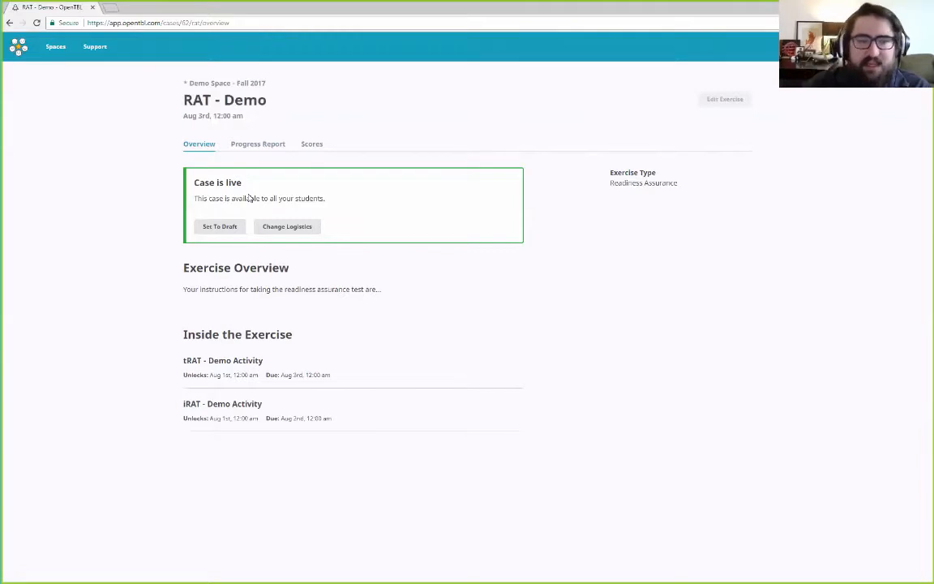
pyautogui.click(313, 150)
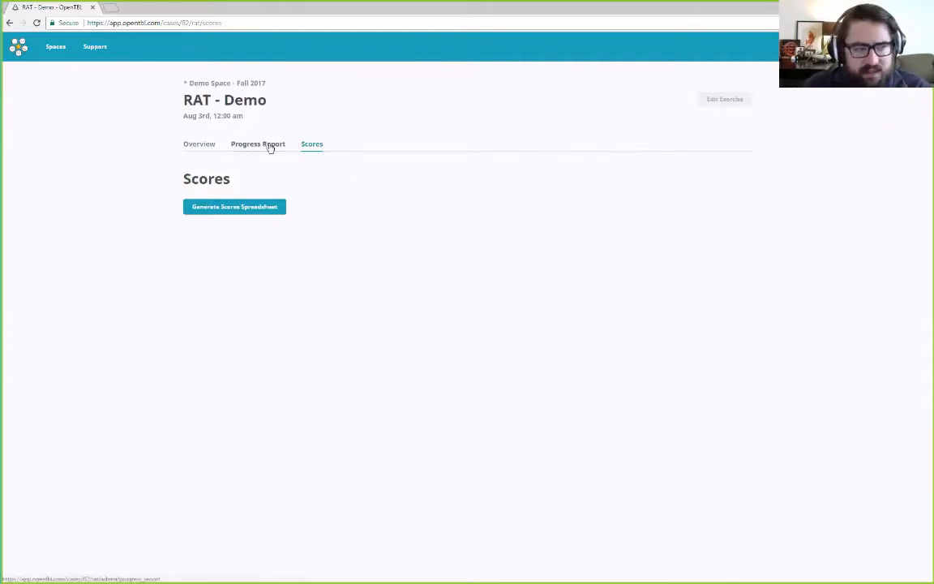
pyautogui.click(209, 143)
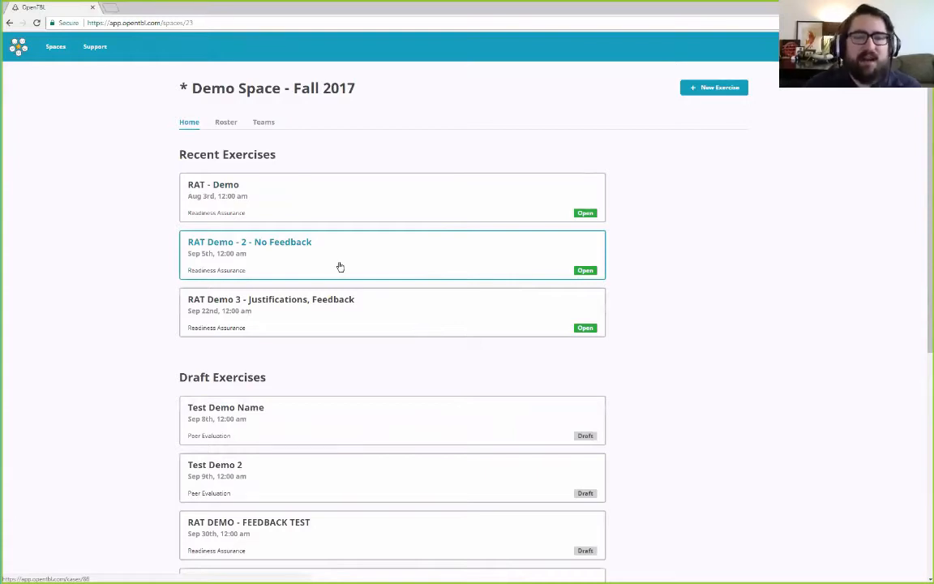
# Step: Start a new team in the demo space from the first two unassigned students in the student list
pyautogui.click(264, 122)
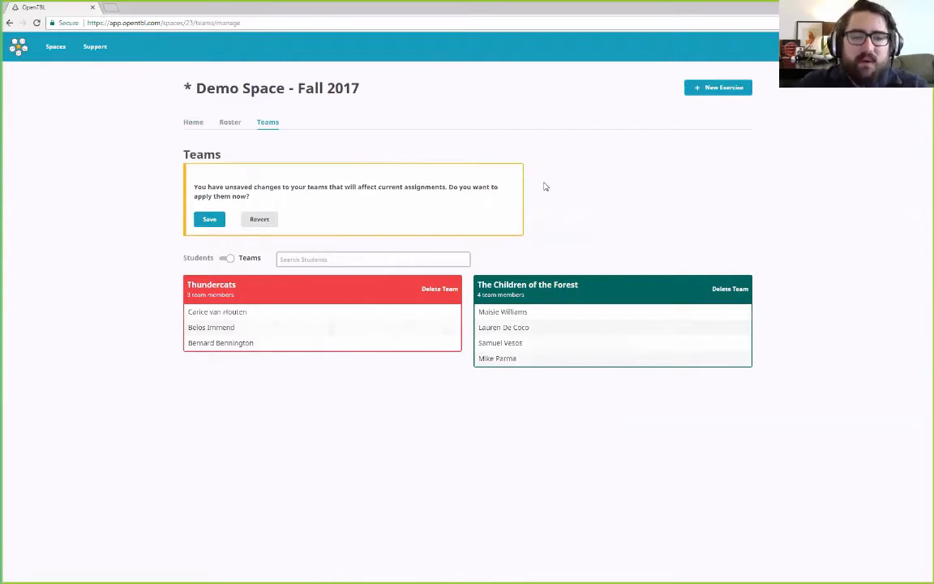
pyautogui.click(226, 258)
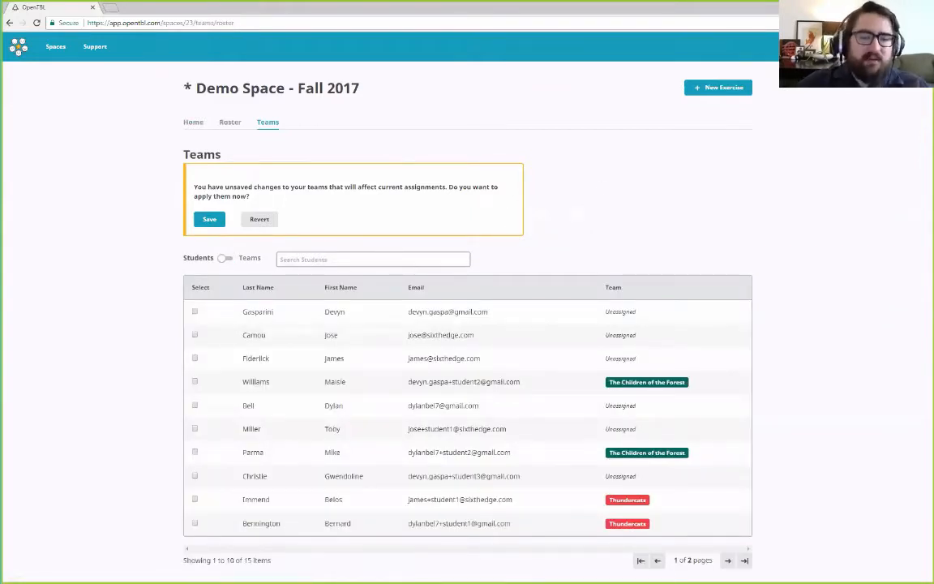
pyautogui.click(195, 311)
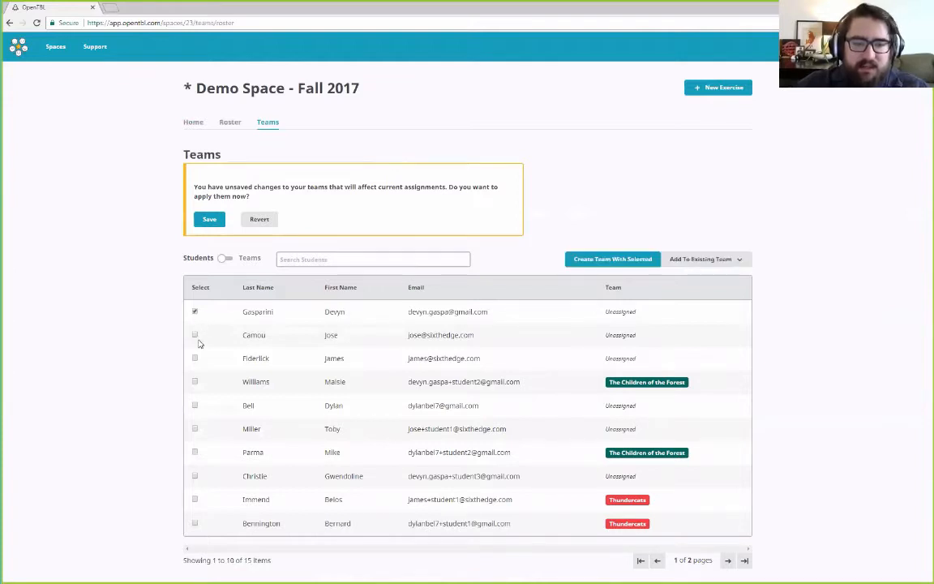
pyautogui.click(194, 335)
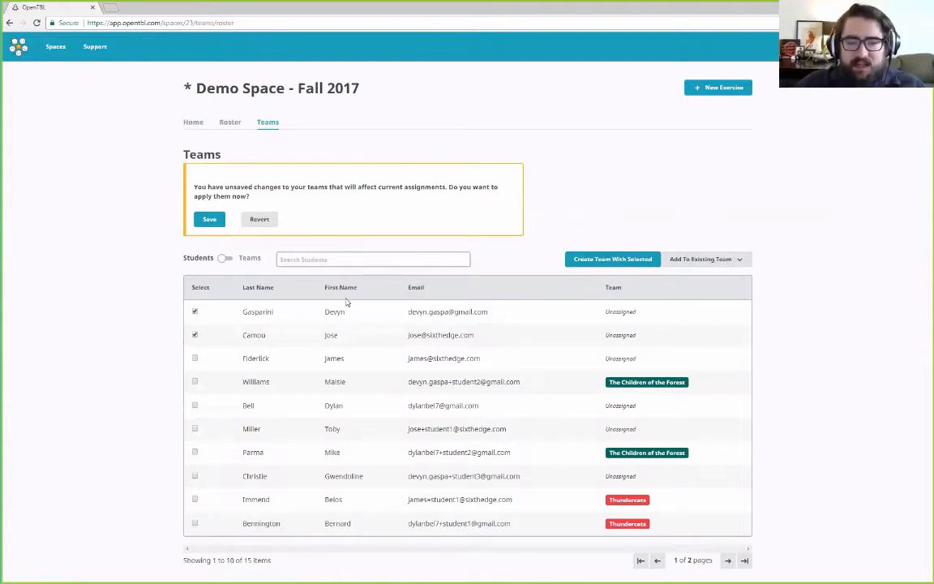
pyautogui.click(597, 260)
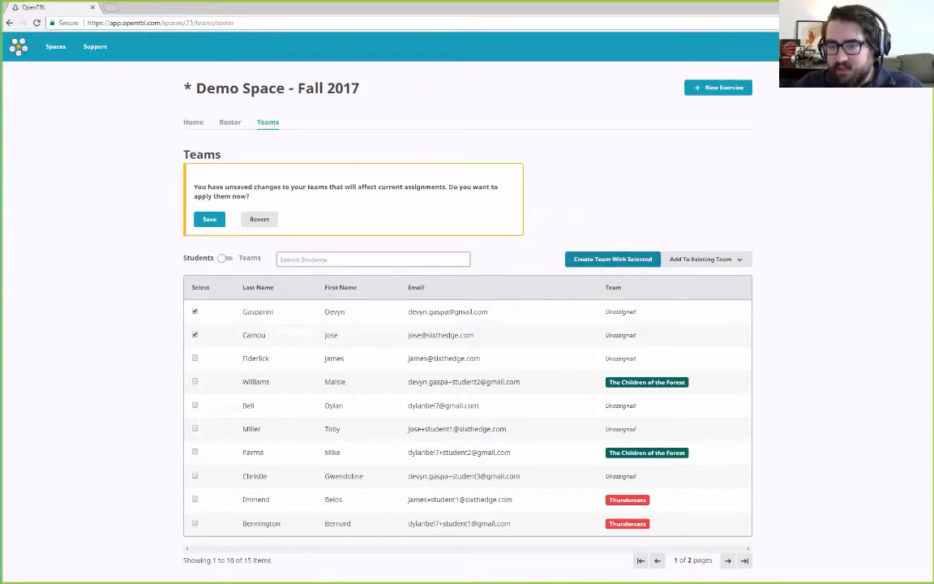
# Step: Name the team New Team for Demo, set its color to Antique Bronze and create it
pyautogui.click(268, 134)
pyautogui.hotkey('ctrl', 'a')
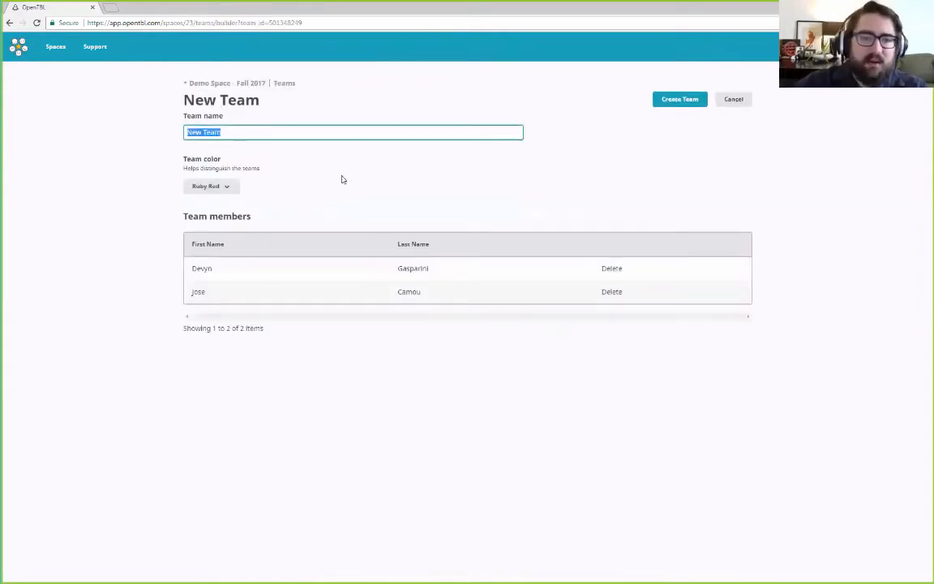
pyautogui.write('New Team for Demo')
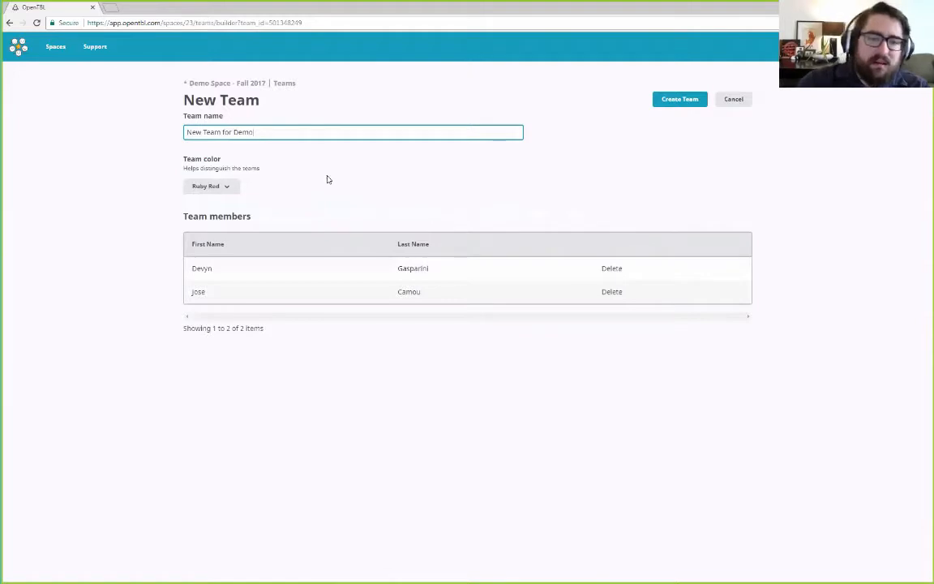
pyautogui.click(228, 193)
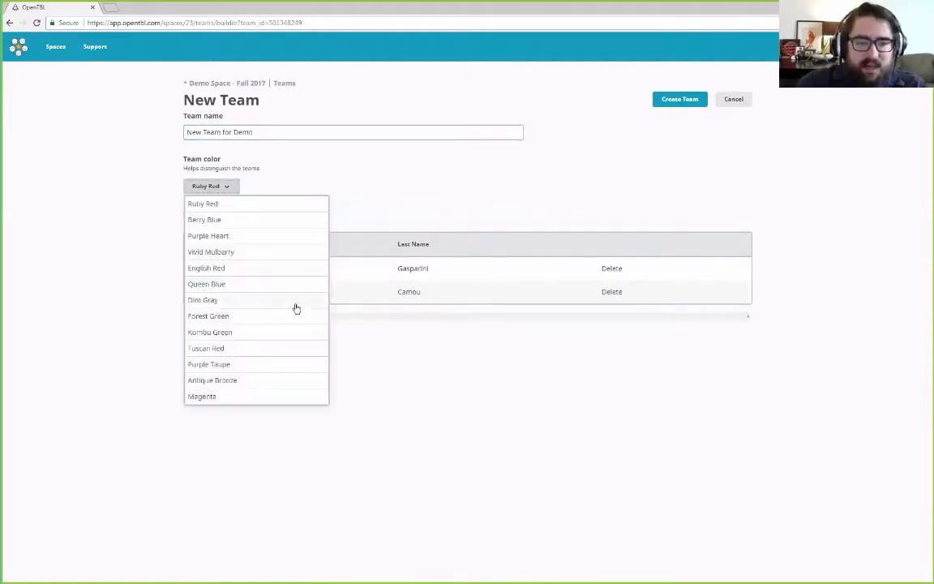
pyautogui.click(303, 383)
pyautogui.click(679, 99)
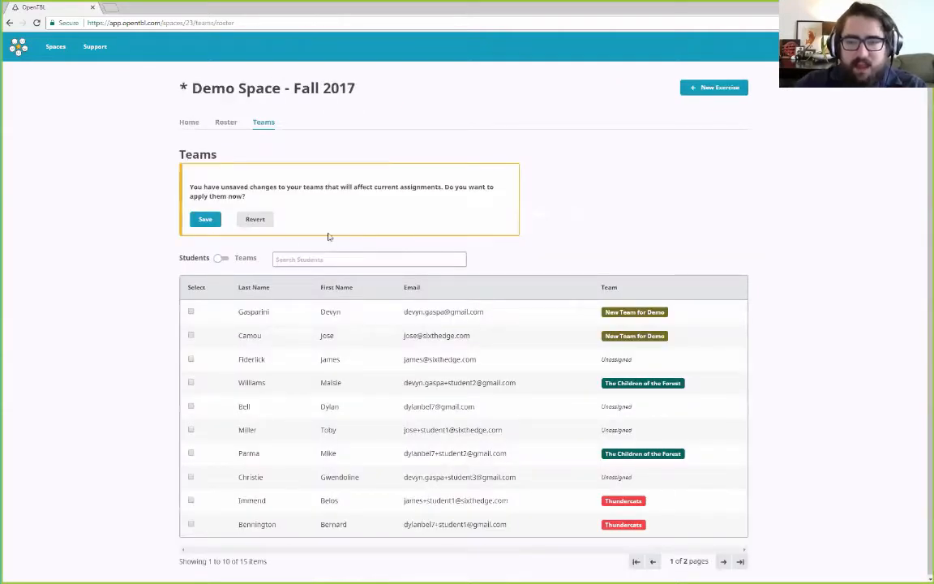
# Step: Check the demo space's team cards, student assignments and exercise list, and return to the overview of all spaces
pyautogui.click(220, 258)
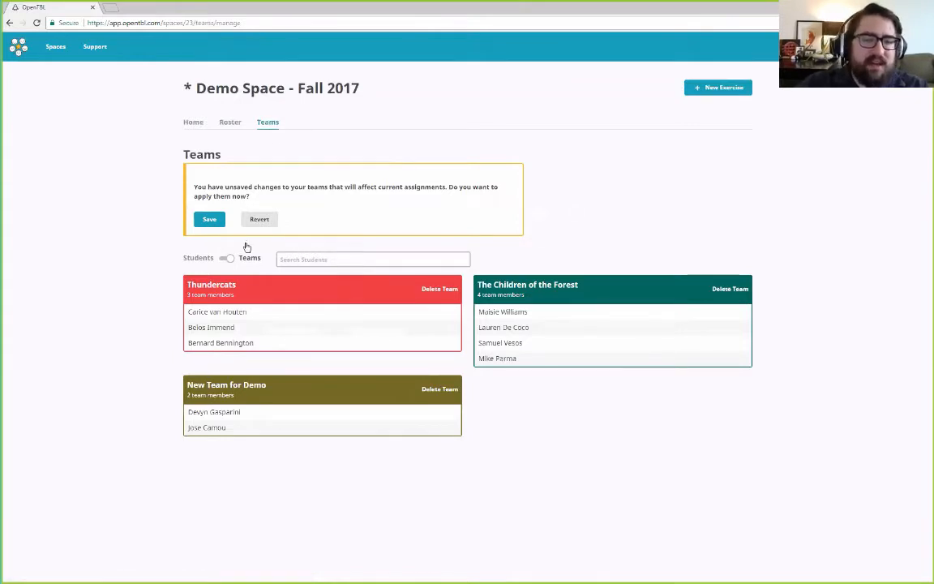
pyautogui.click(227, 258)
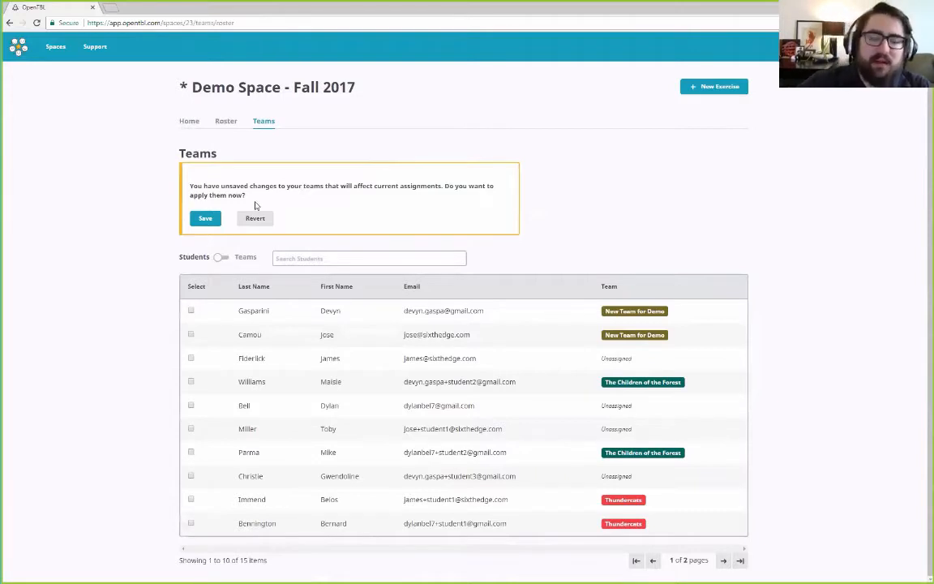
pyautogui.click(193, 120)
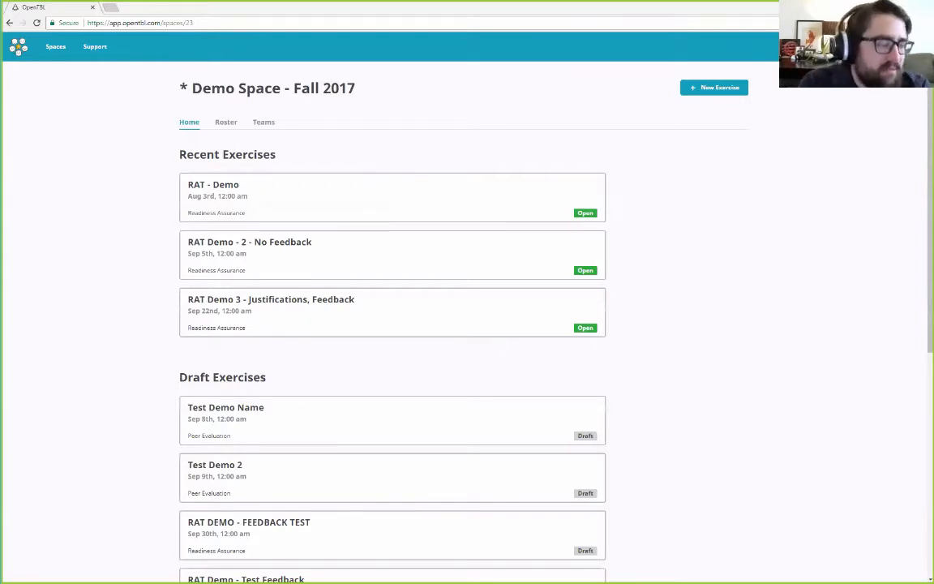
pyautogui.click(264, 123)
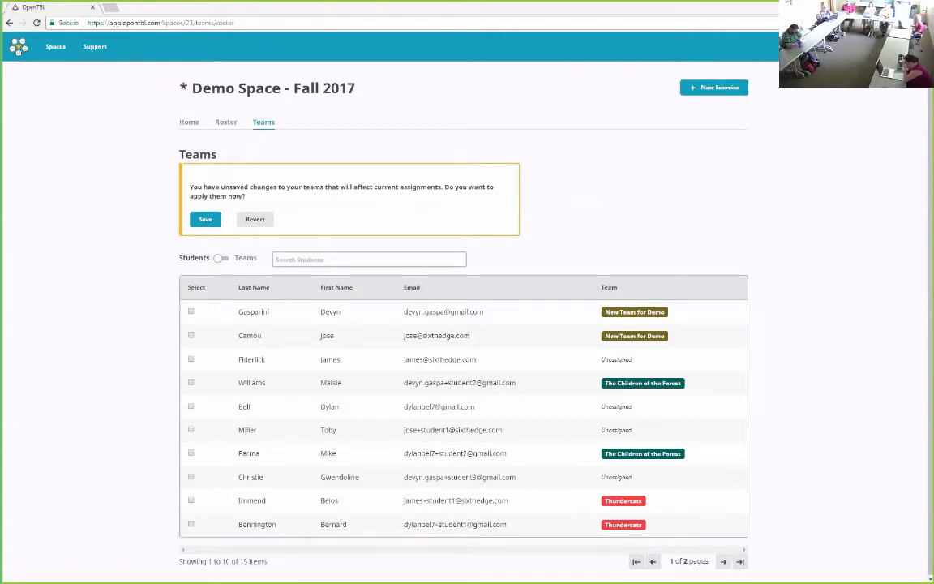
pyautogui.hotkey('alt', 'Left')
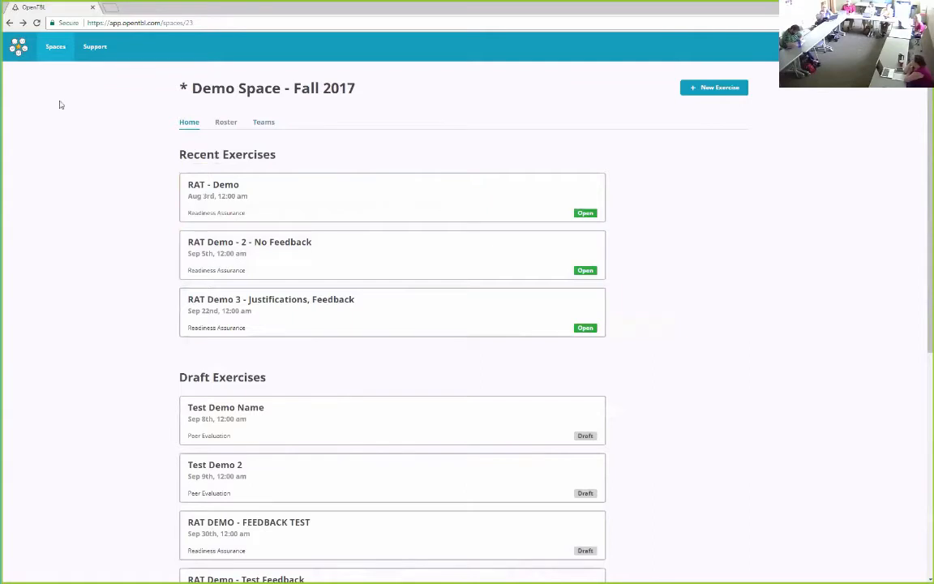
pyautogui.click(55, 46)
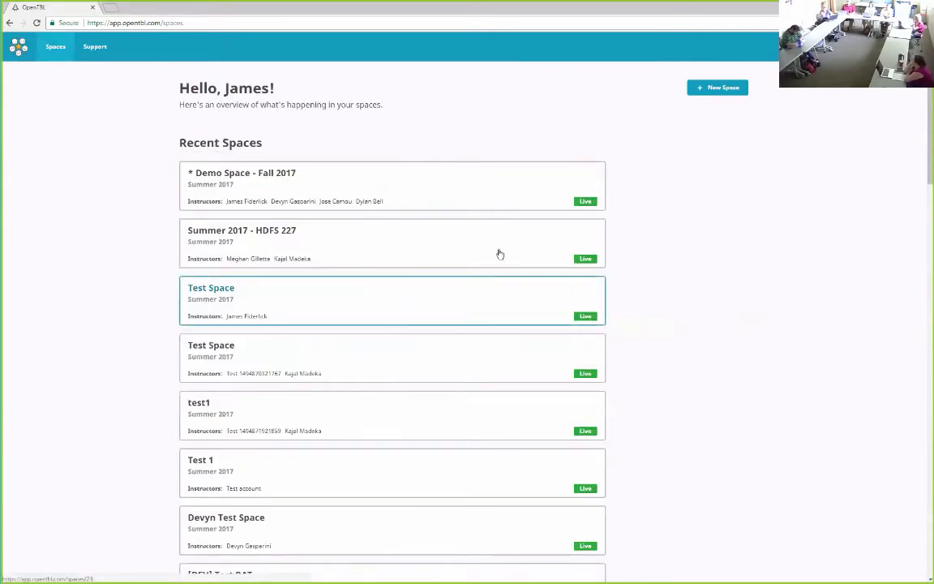
pyautogui.click(717, 87)
pyautogui.click(284, 155)
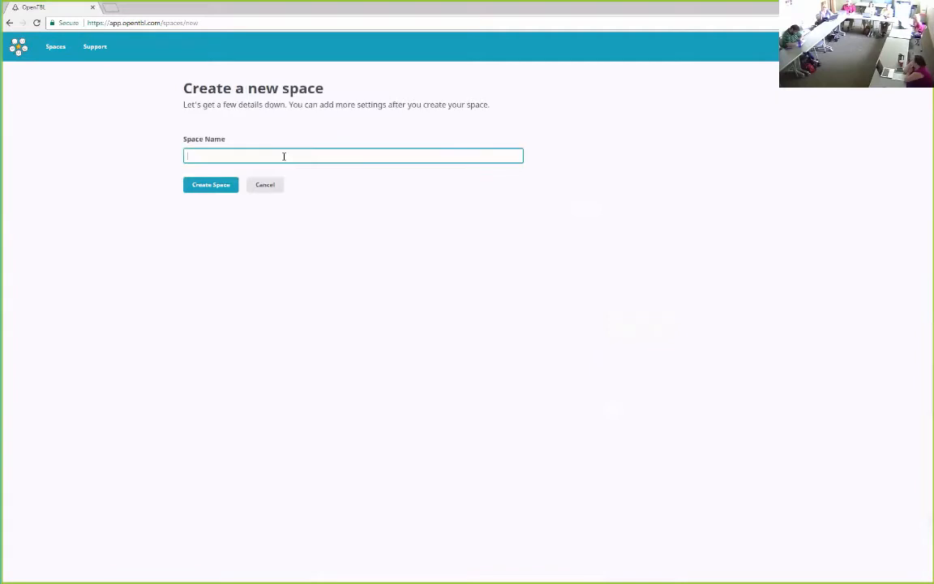
pyautogui.write('Empty Space')
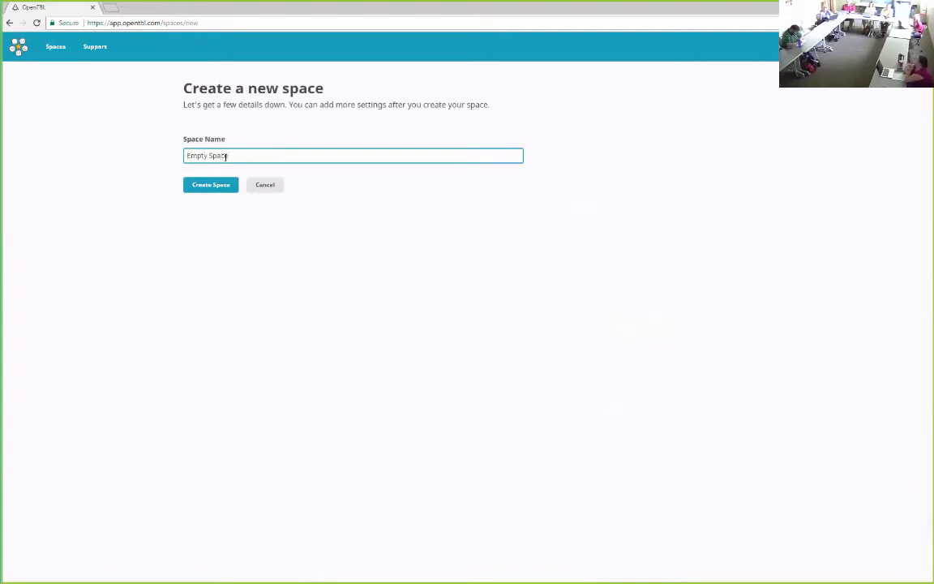
pyautogui.click(283, 186)
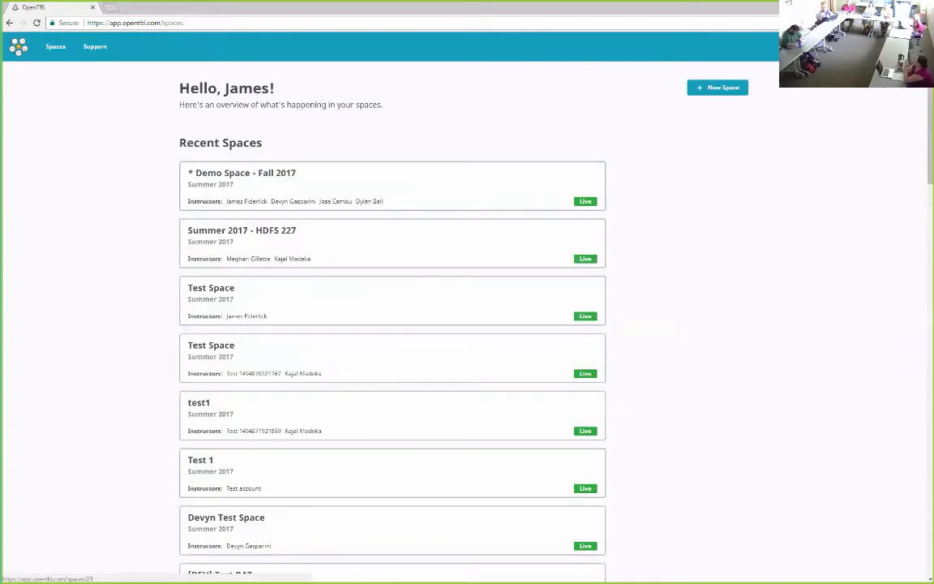
# Step: Create a new space named Empty Space
pyautogui.click(718, 87)
pyautogui.click(256, 155)
pyautogui.write('Emp')
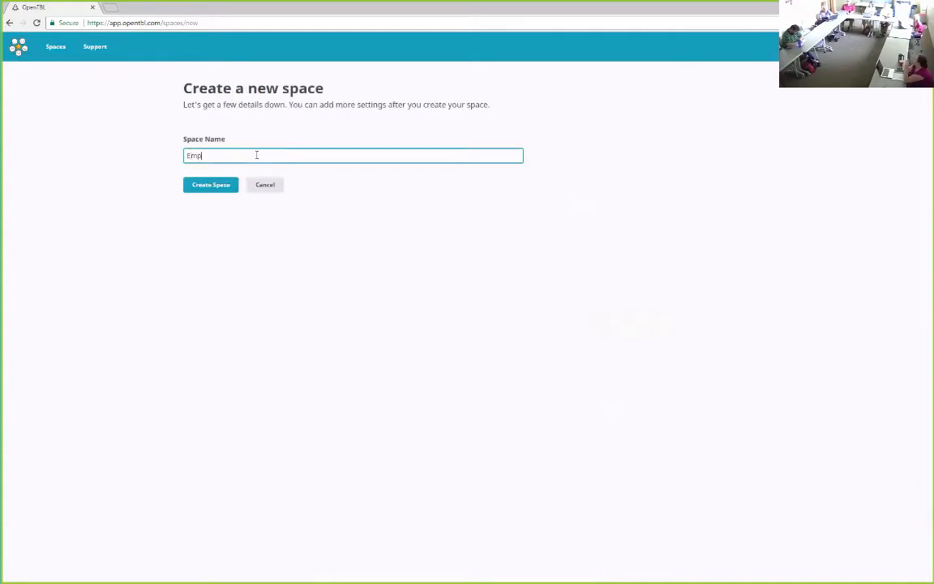
pyautogui.write('ty Space')
pyautogui.click(198, 188)
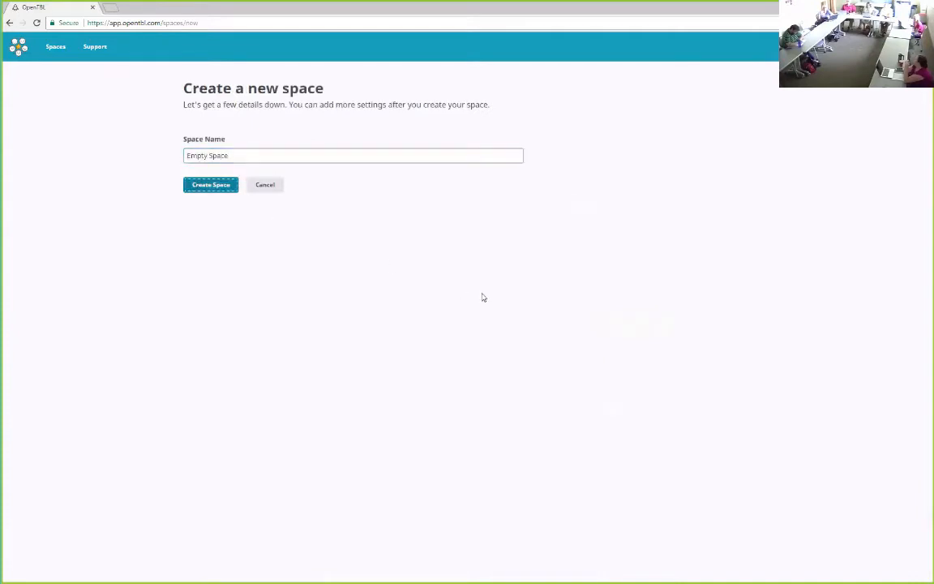
# Step: Find Empty Space in the list of spaces and open it
pyautogui.scroll(-4, 175, 313)
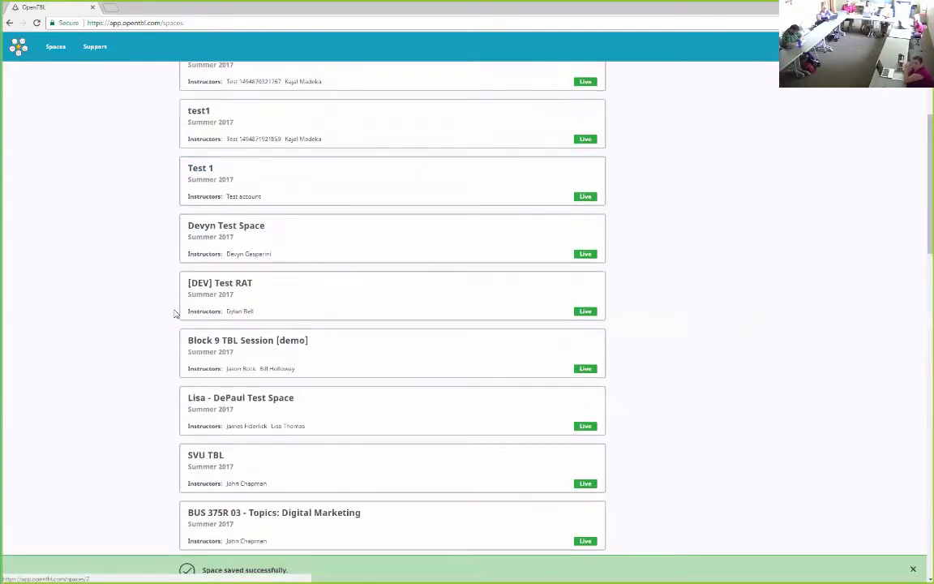
pyautogui.scroll(4, 175, 313)
pyautogui.hotkey('ctrl', 'f')
pyautogui.write('empty space')
pyautogui.click(272, 513)
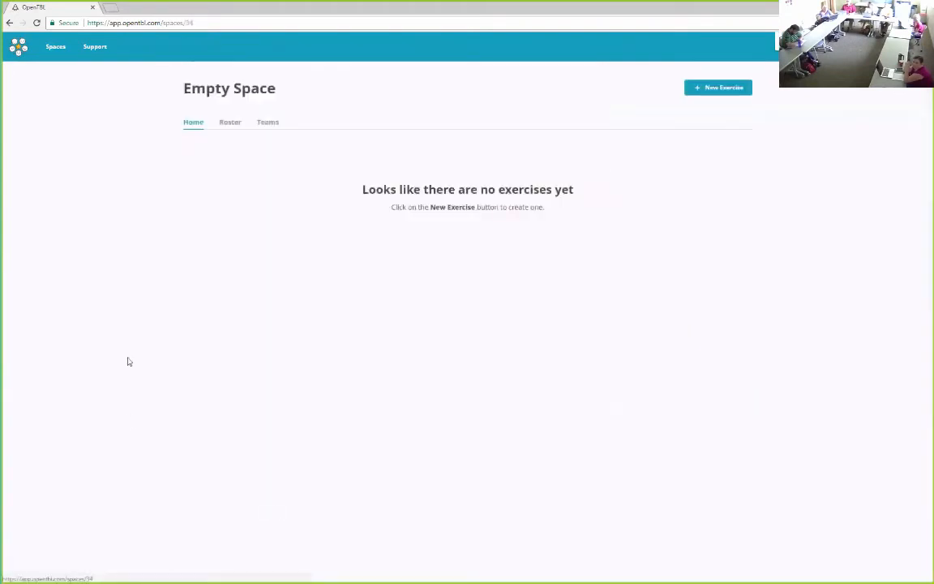